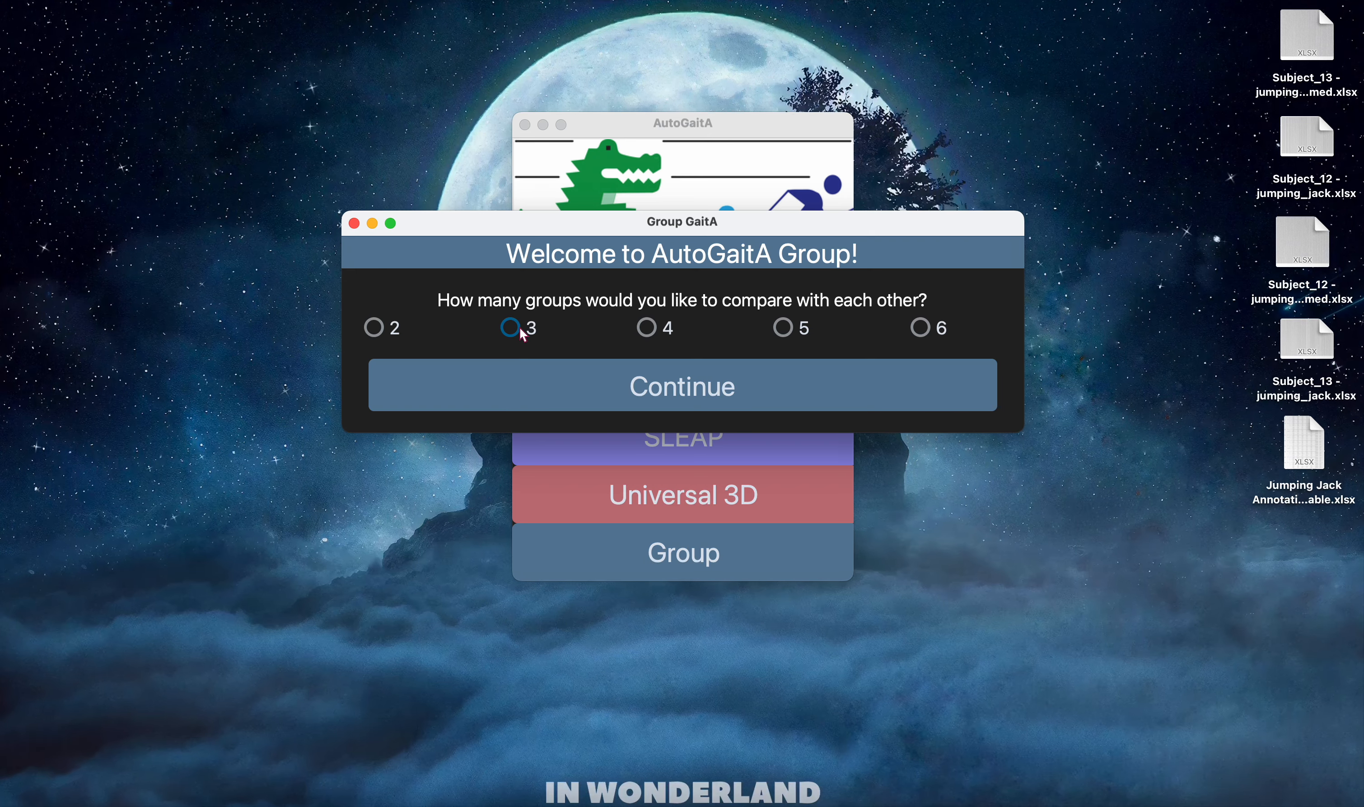
Choose to compare three groups with each other and continue to the main configuration.
{"action": "left_click", "coordinate": [511, 328]}
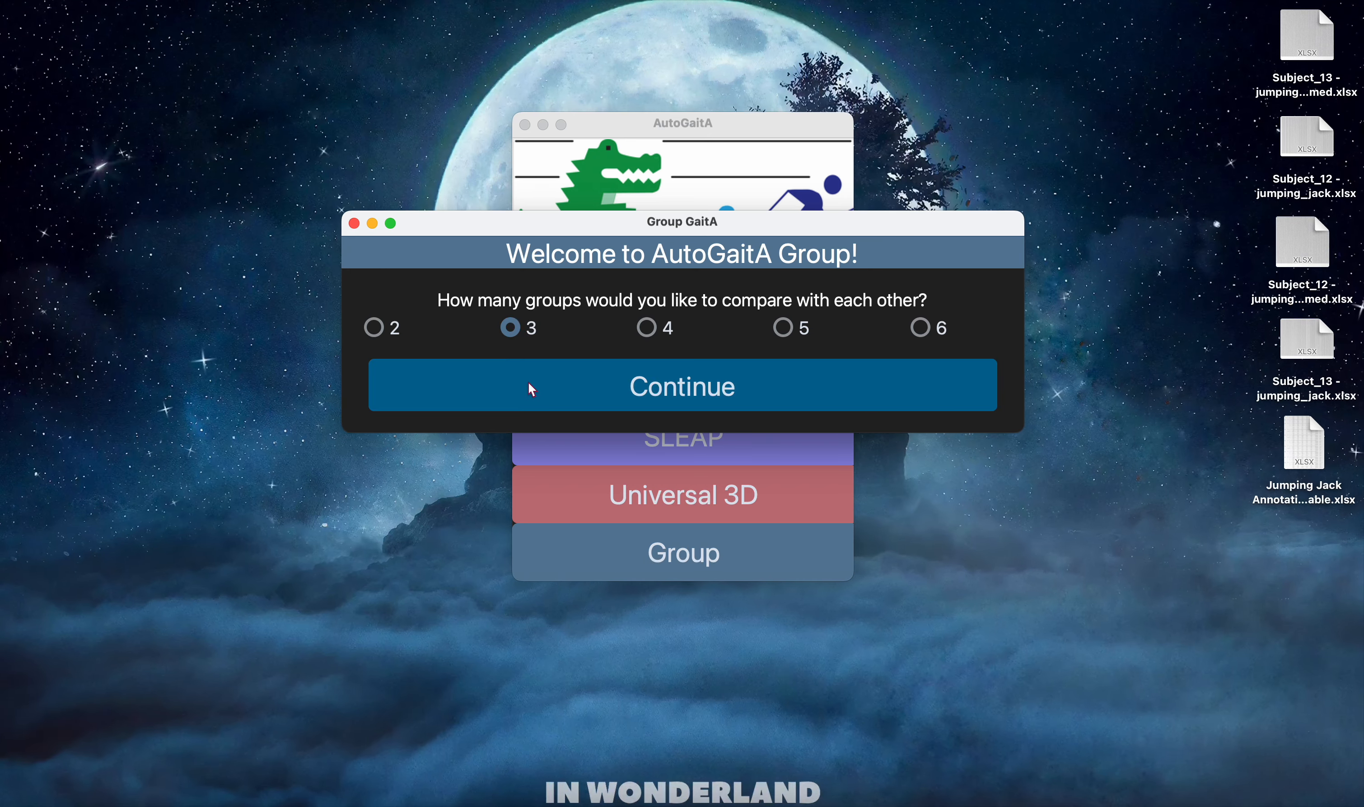
{"action": "left_click", "coordinate": [527, 382]}
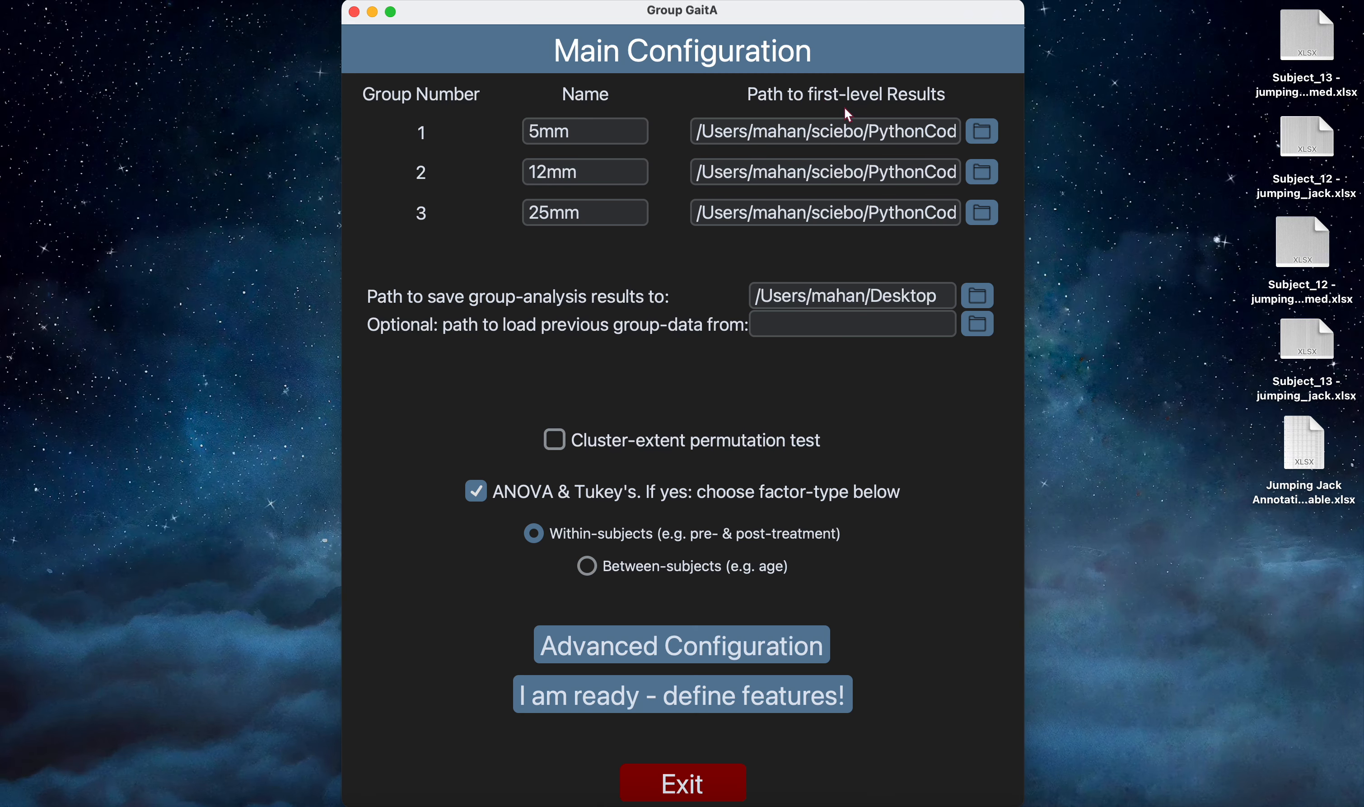
Check the final folder in group 1's path to first-level results, and the group's name.
{"action": "left_click", "coordinate": [874, 131]}
{"action": "key", "text": "super+Right"}
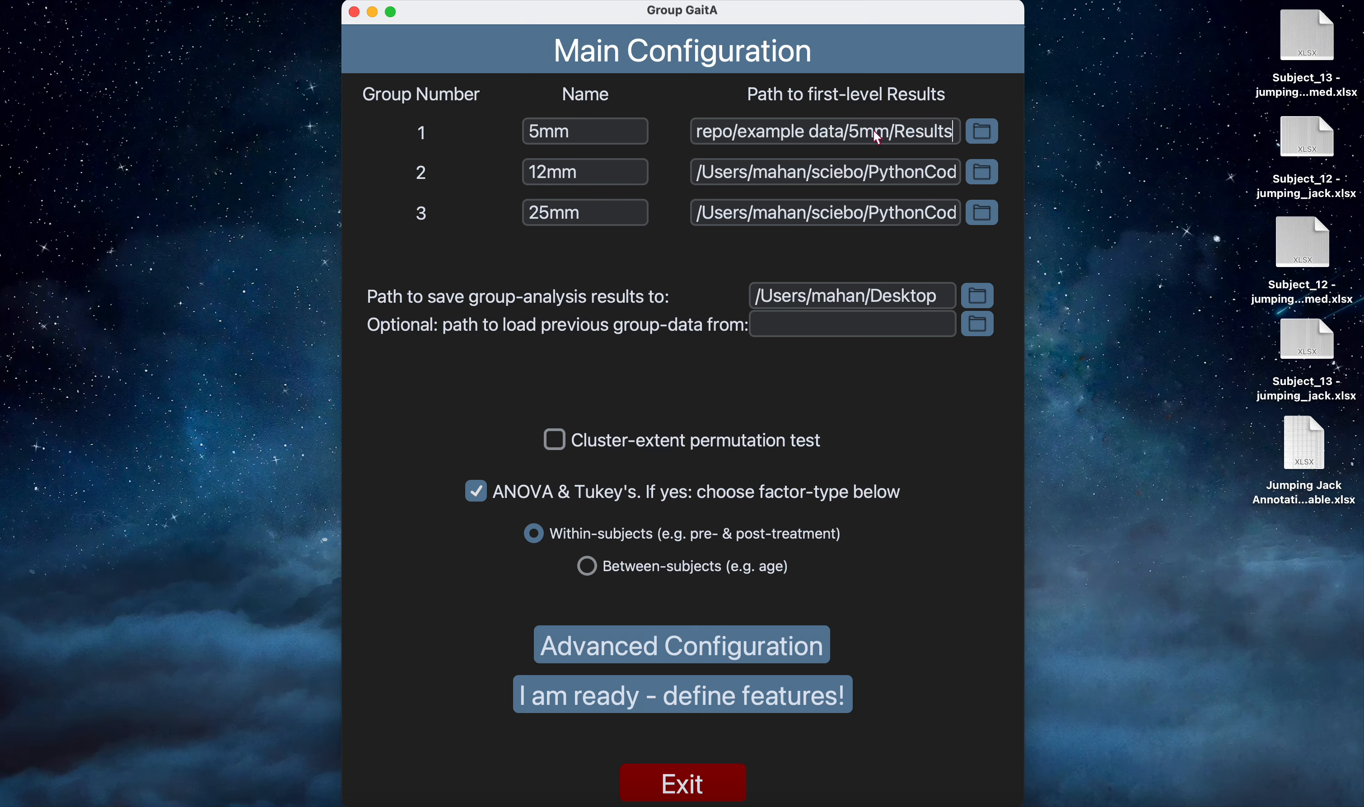
{"action": "key", "text": "alt+shift+Left"}
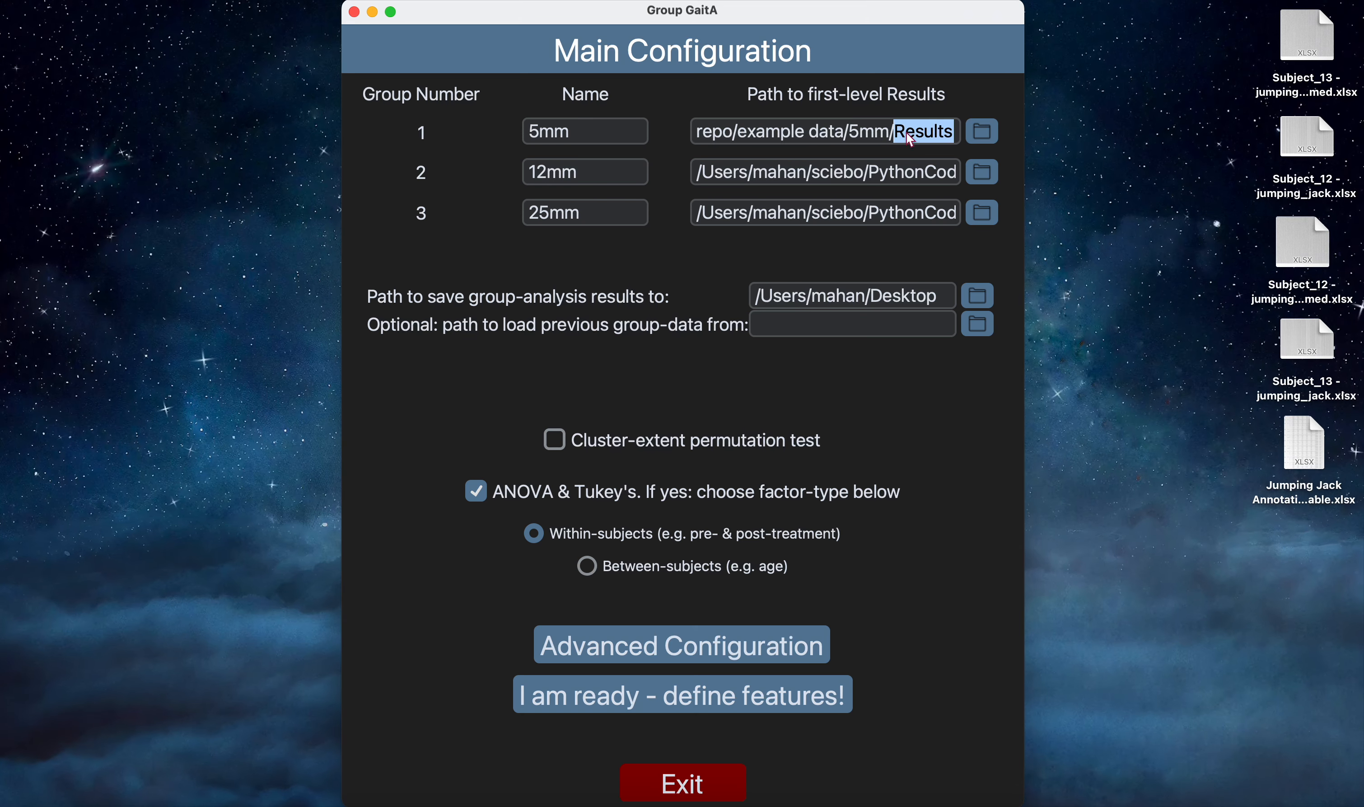
{"action": "left_click", "coordinate": [906, 132]}
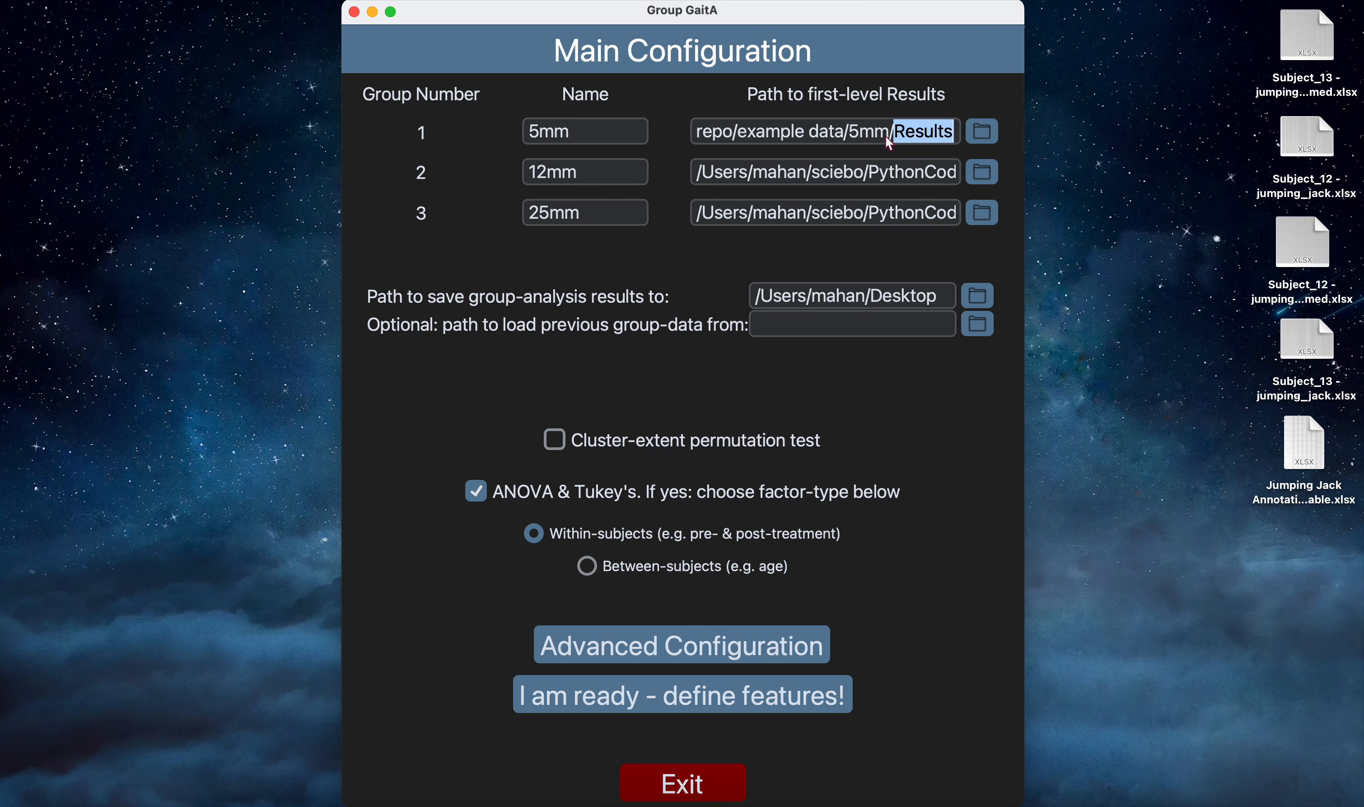
{"action": "left_click", "coordinate": [907, 134]}
{"action": "left_click_drag", "start_coordinate": [628, 133], "coordinate": [498, 133]}
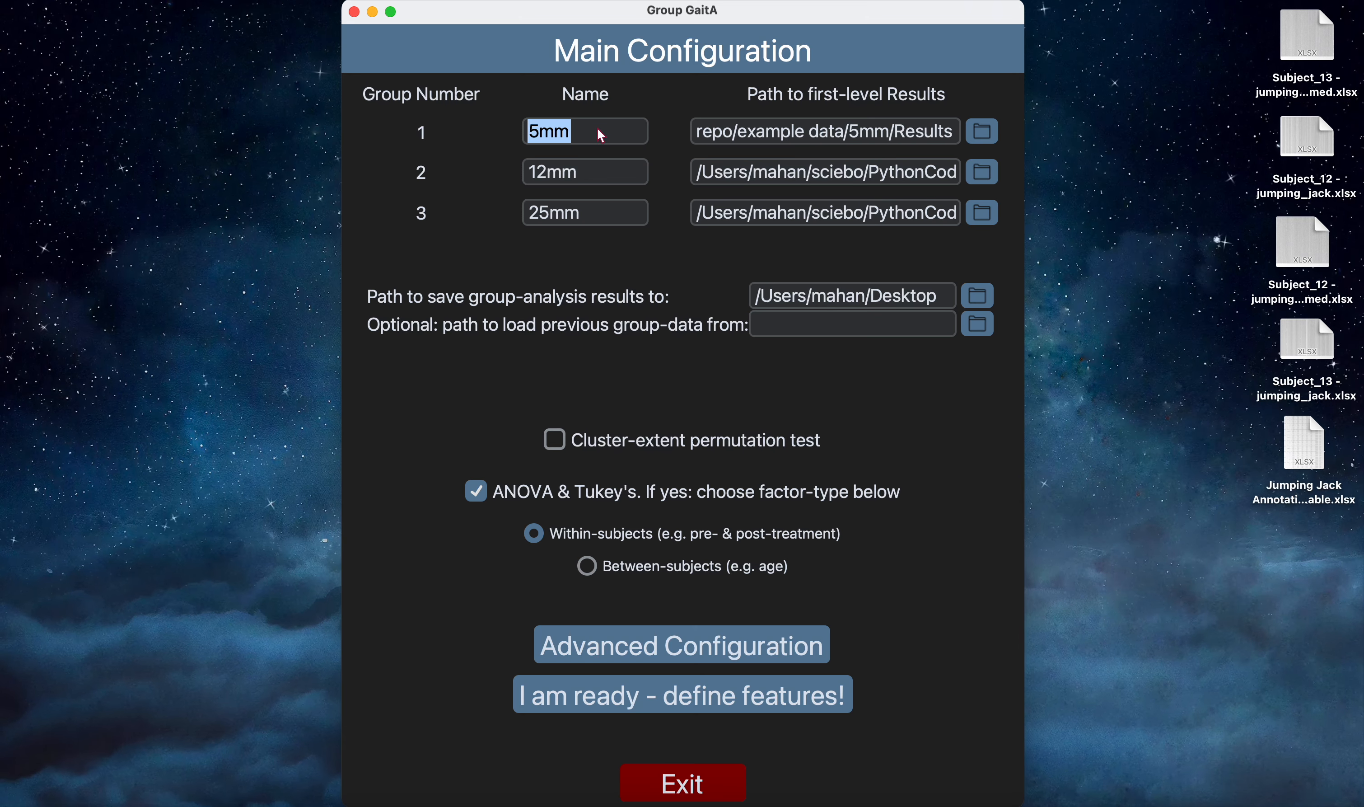
{"action": "left_click", "coordinate": [610, 178]}
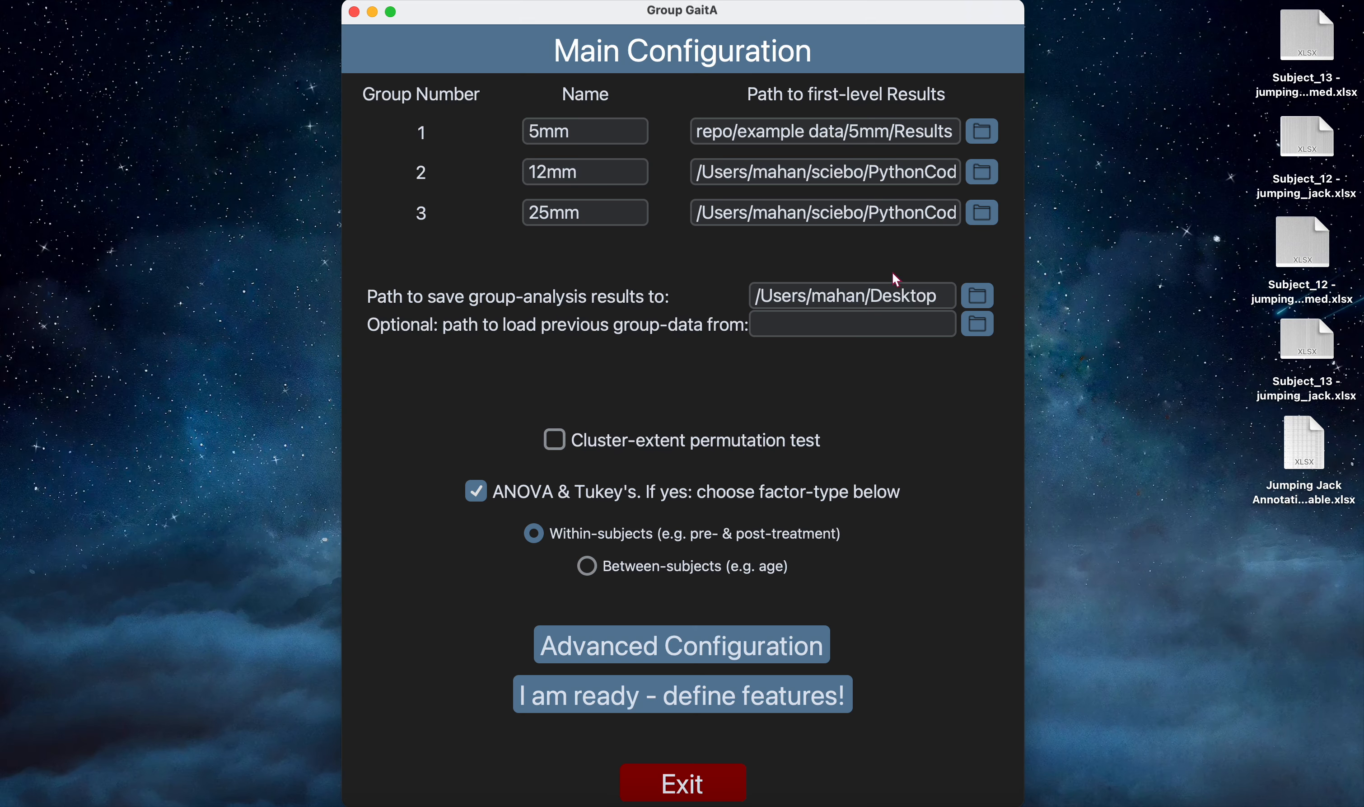
Extend the save path for the group-analysis results to a GroupResults folder on the Desktop.
{"action": "type", "text": "/"}
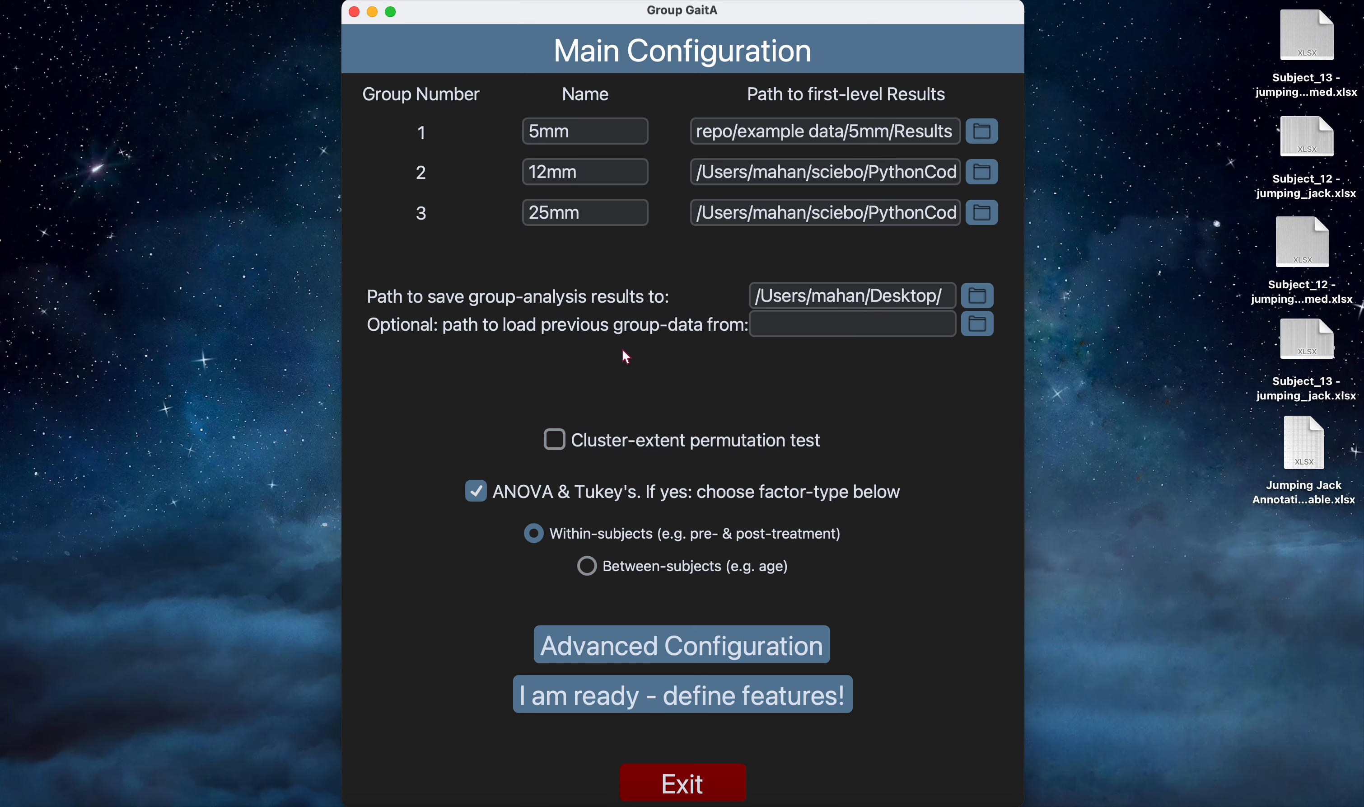
{"action": "type", "text": "GroupRe"}
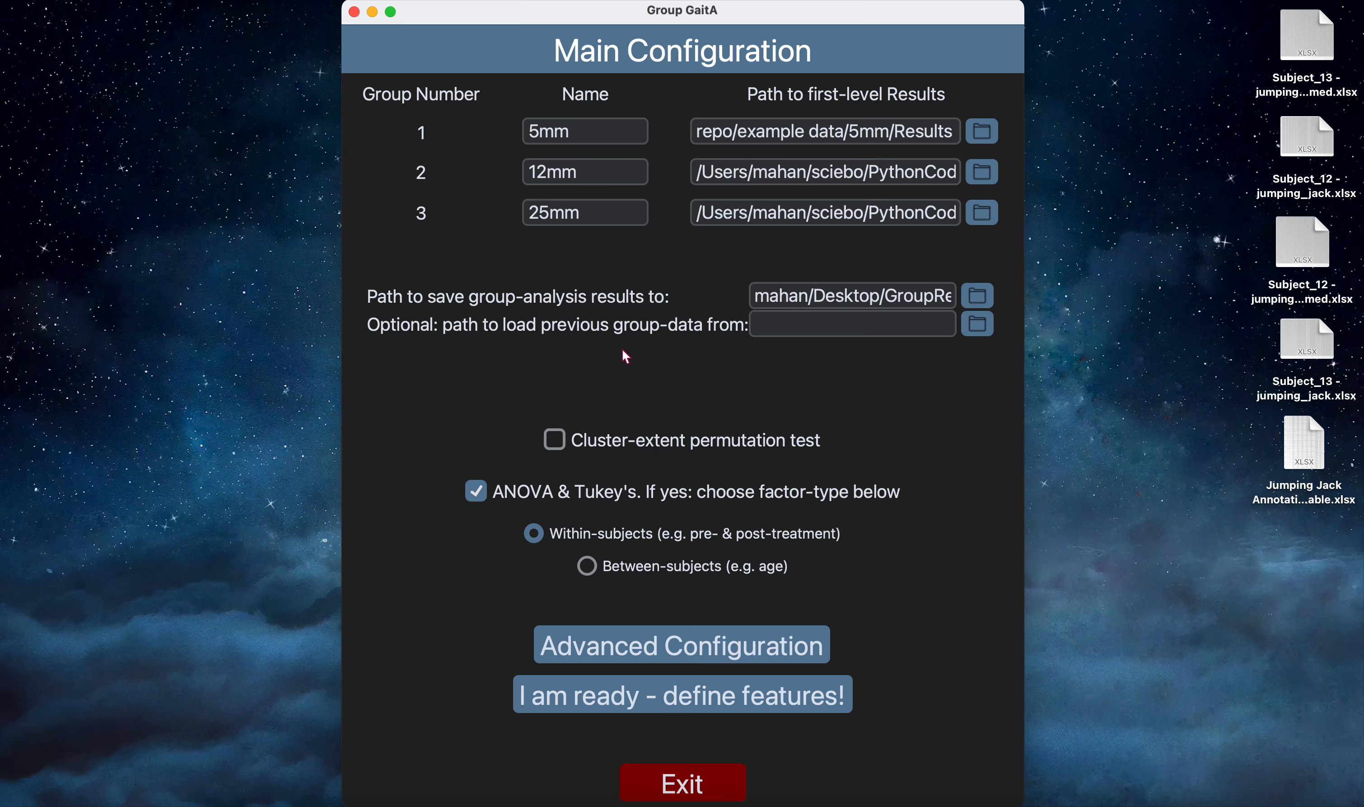
{"action": "type", "text": "sult"}
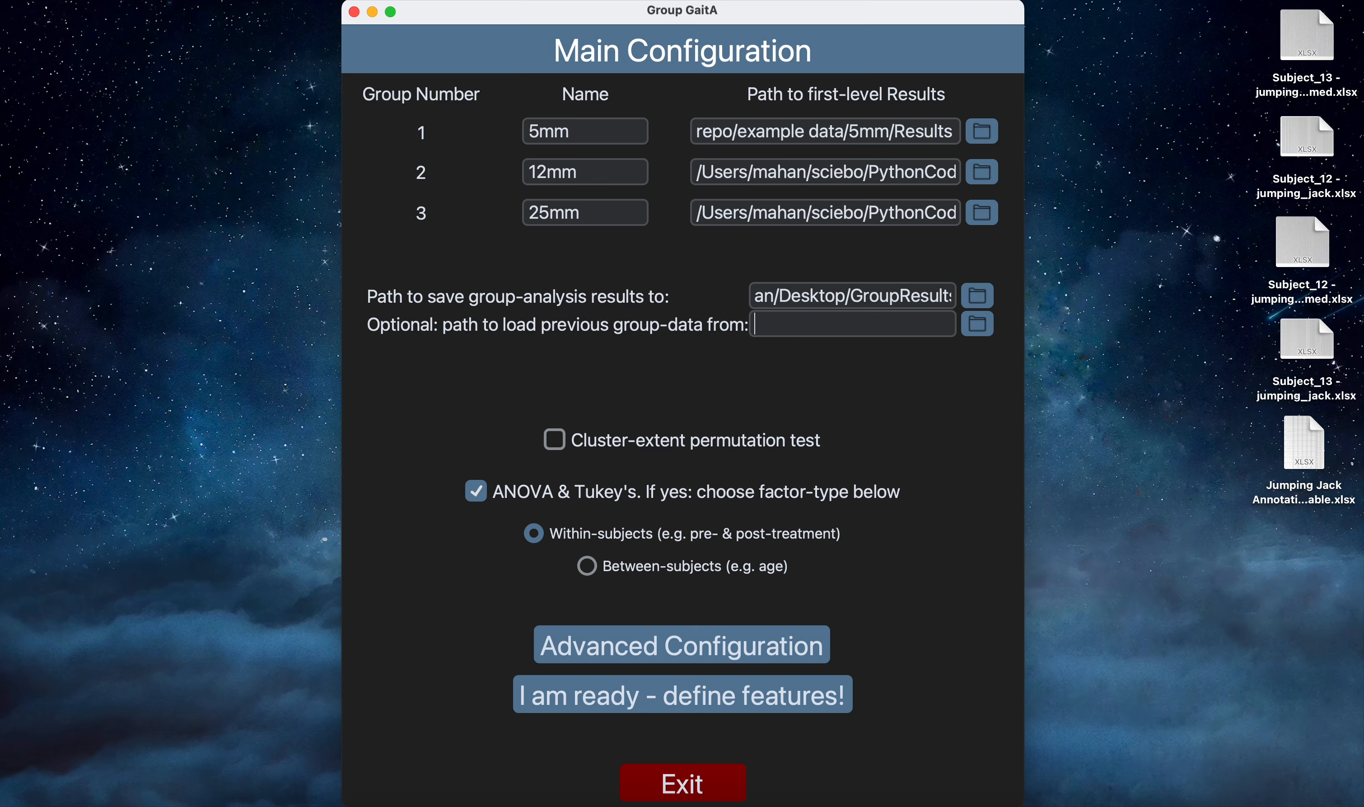
{"action": "left_click", "coordinate": [559, 181]}
{"action": "left_click", "coordinate": [478, 493]}
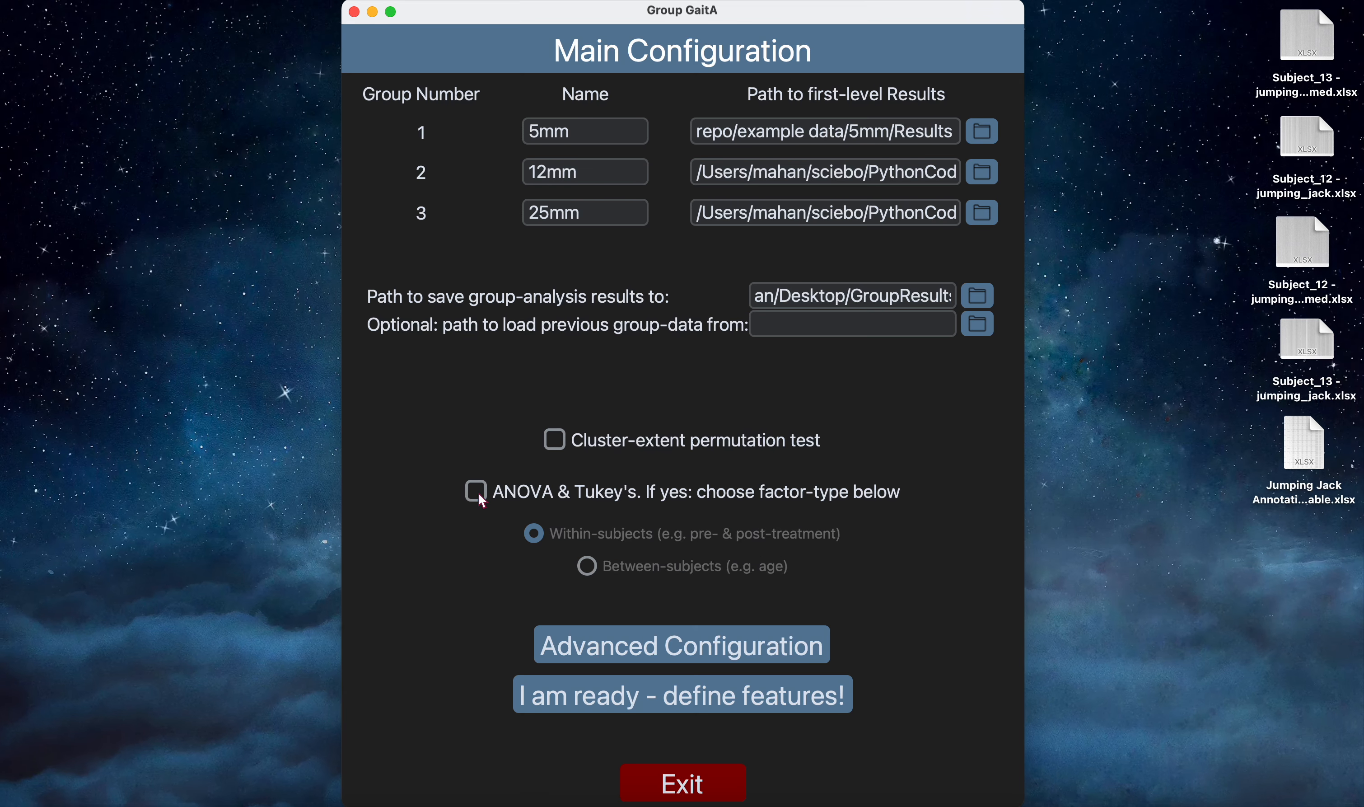
{"action": "left_click", "coordinate": [478, 492]}
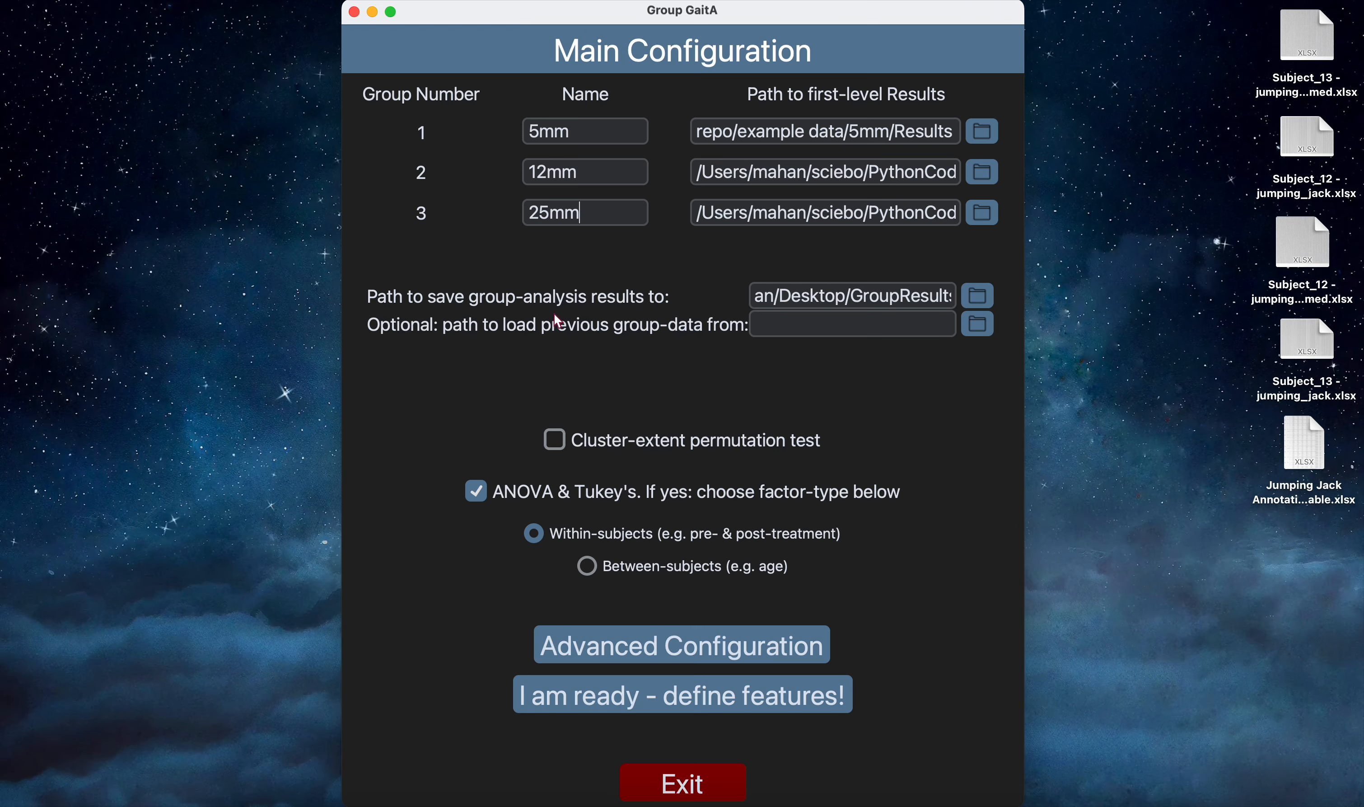
Open the advanced configuration and set the number of principal components to 0.8 for the variance-explained approach.
{"action": "left_click", "coordinate": [748, 652]}
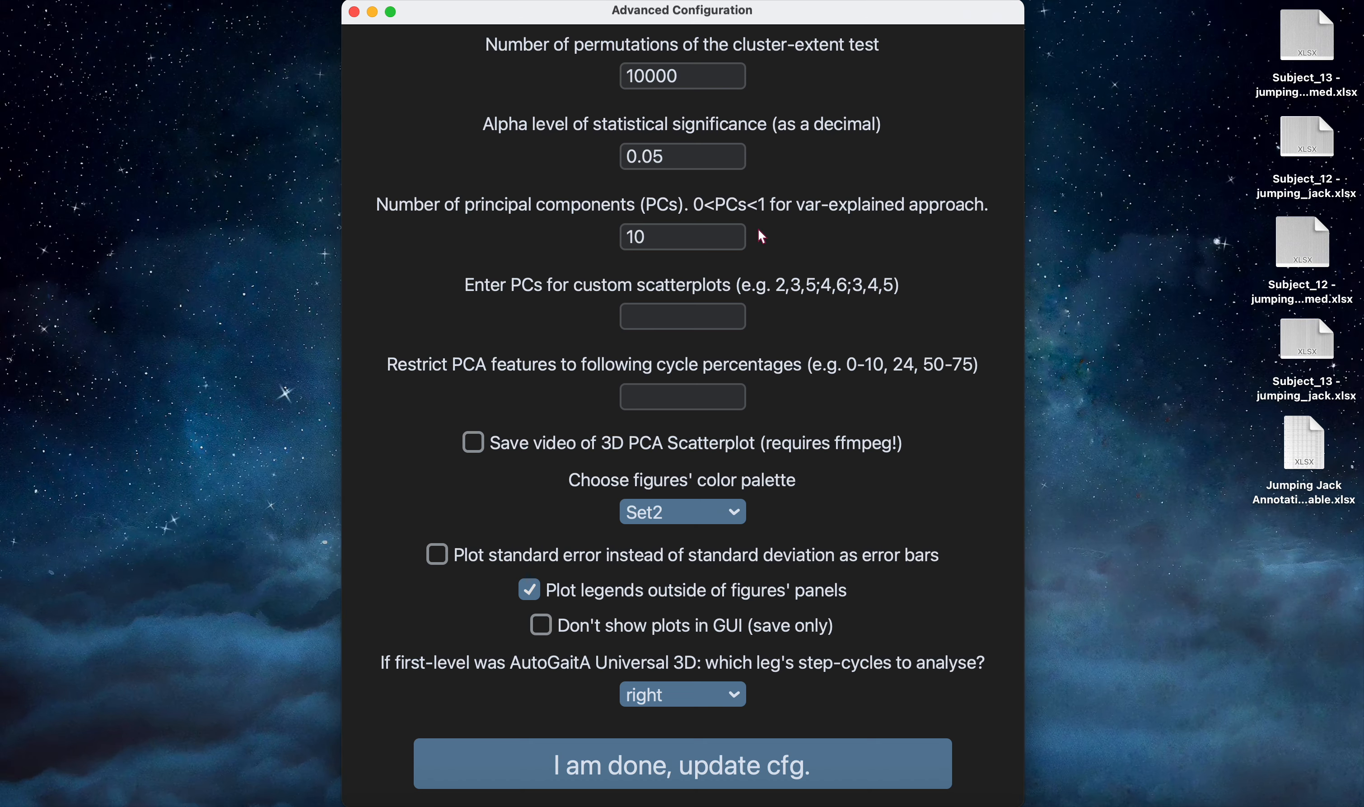
{"action": "left_click", "coordinate": [709, 229]}
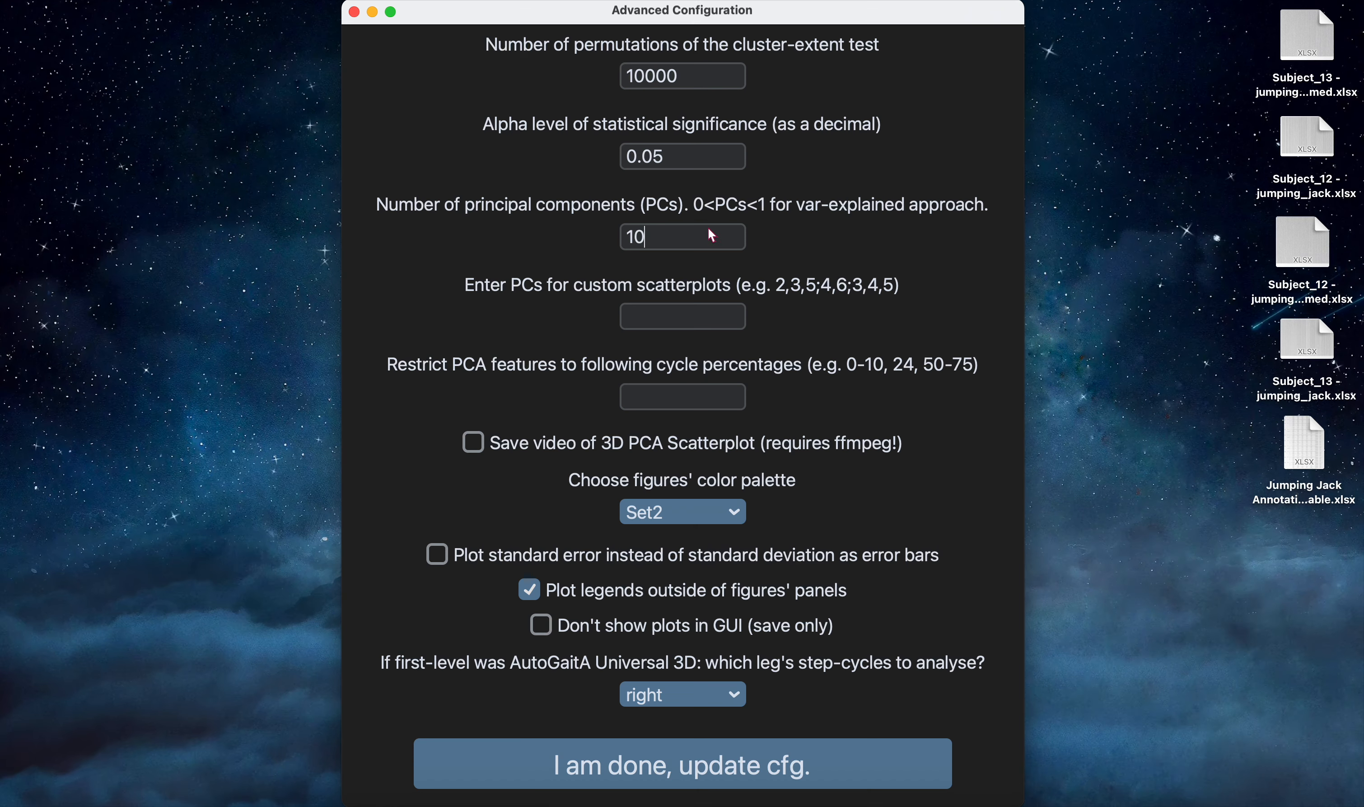
{"action": "key", "text": "BackSpace"}
{"action": "key", "text": "BackSpace"}
{"action": "type", "text": "0.8"}
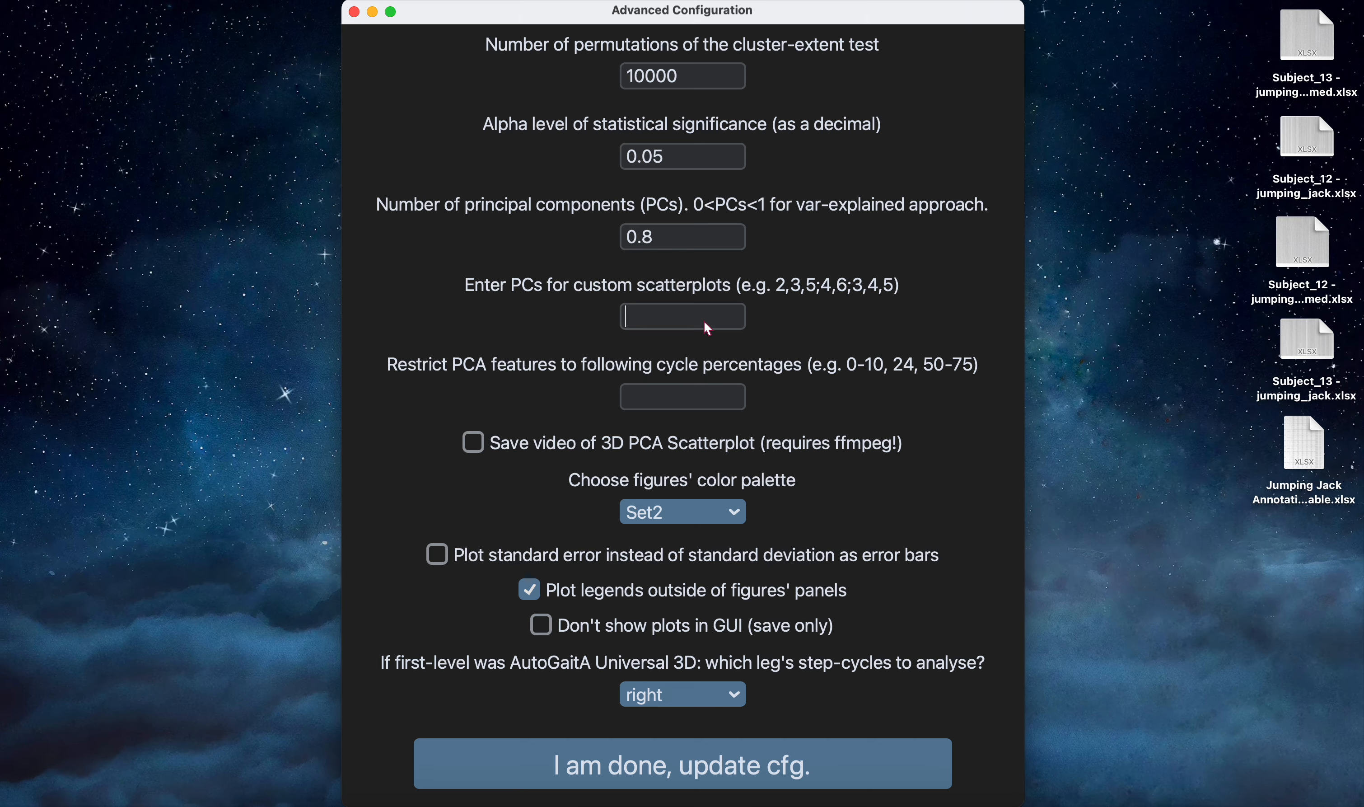
Set the number of principal components to 10.
{"action": "left_click_drag", "start_coordinate": [703, 231], "coordinate": [459, 228]}
{"action": "type", "text": "1ß"}
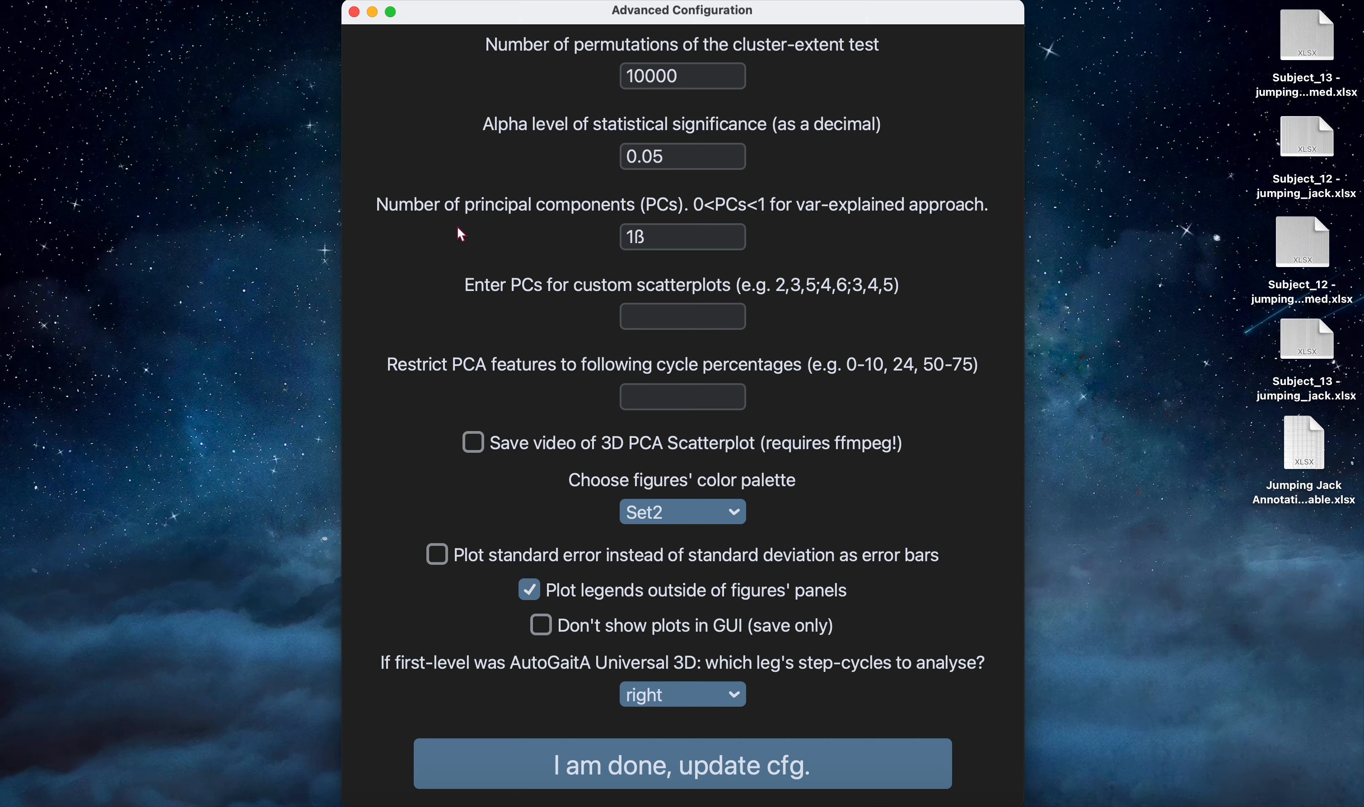
{"action": "key", "text": "BackSpace"}
{"action": "type", "text": "0"}
Specify the principal components for custom scatterplots as 5, 6, 7; 2, 3;.
{"action": "type", "text": ";"}
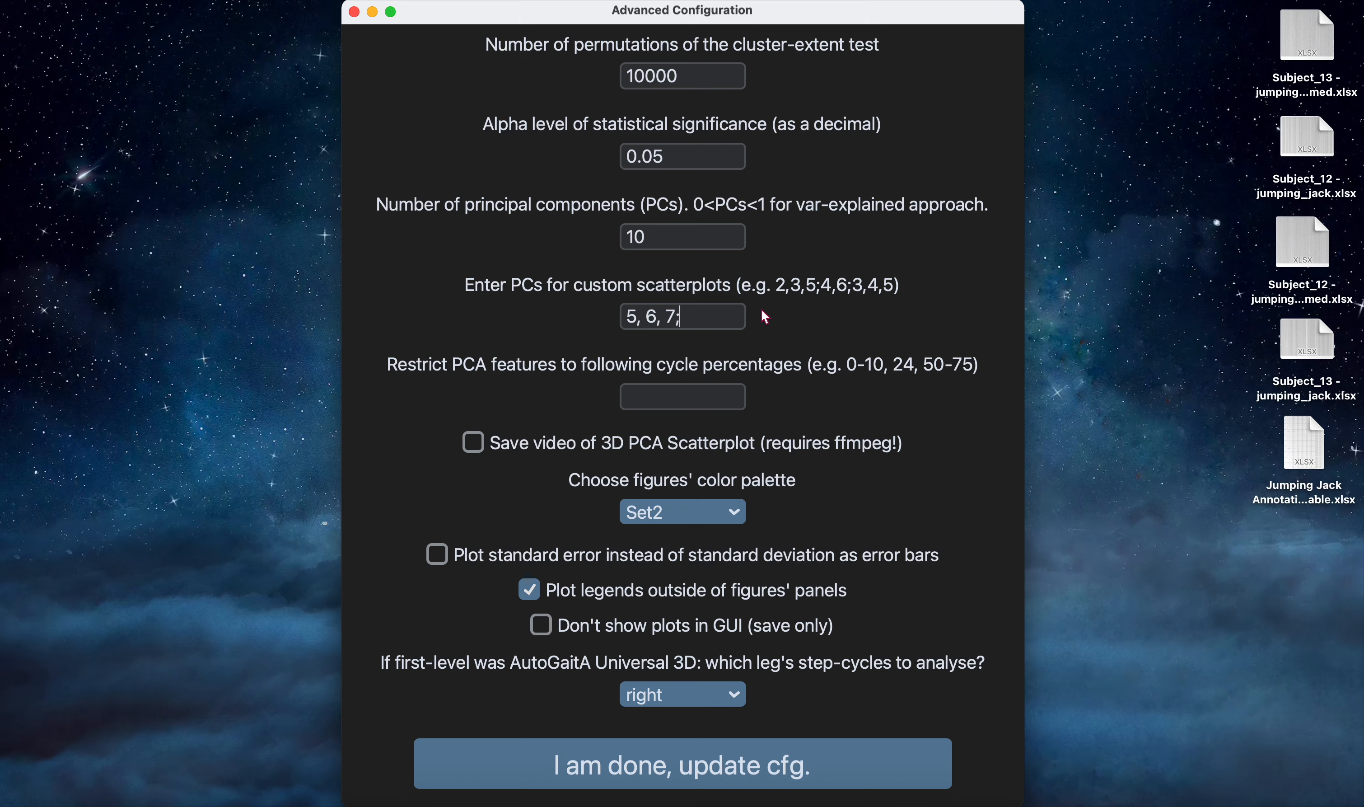
{"action": "type", "text": " 2, 3;"}
{"action": "left_click", "coordinate": [679, 322]}
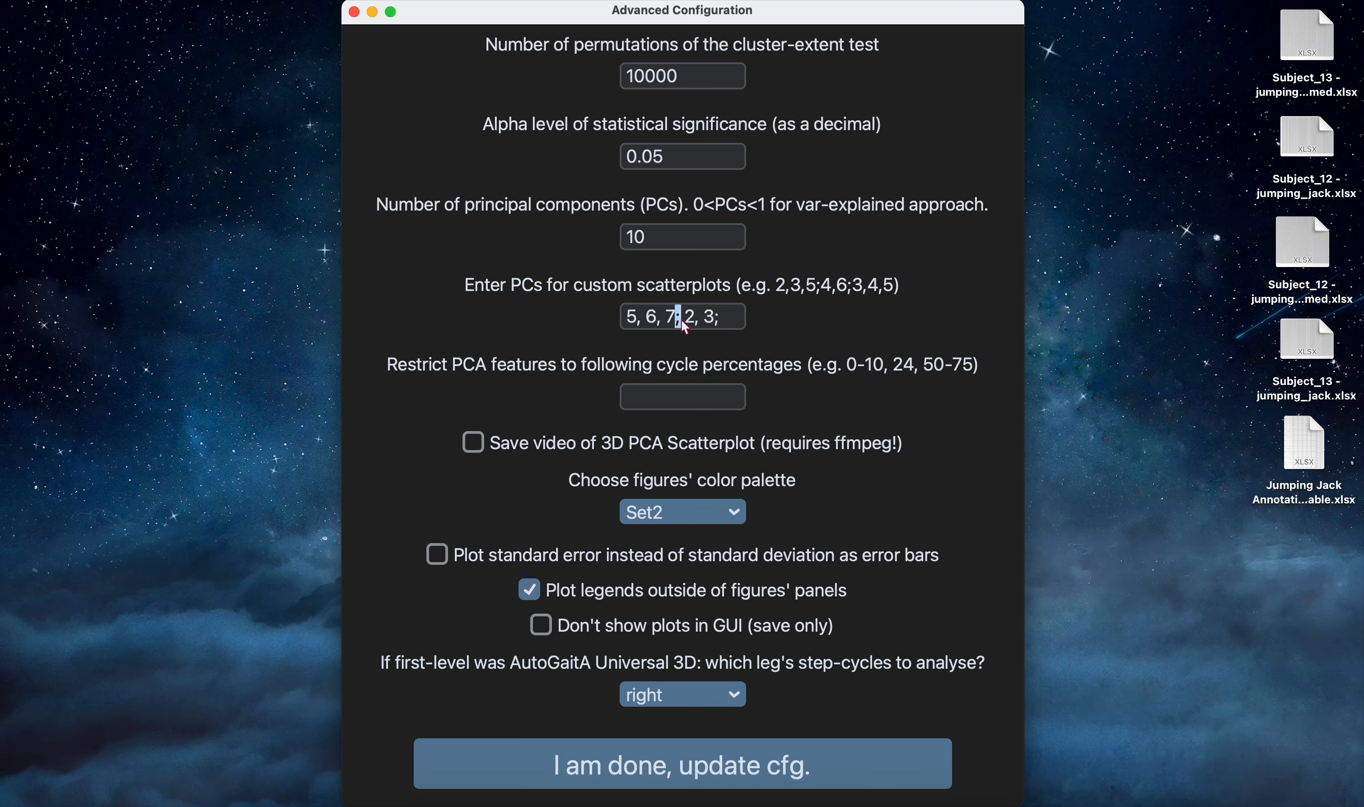
{"action": "left_click_drag", "start_coordinate": [679, 320], "coordinate": [724, 322]}
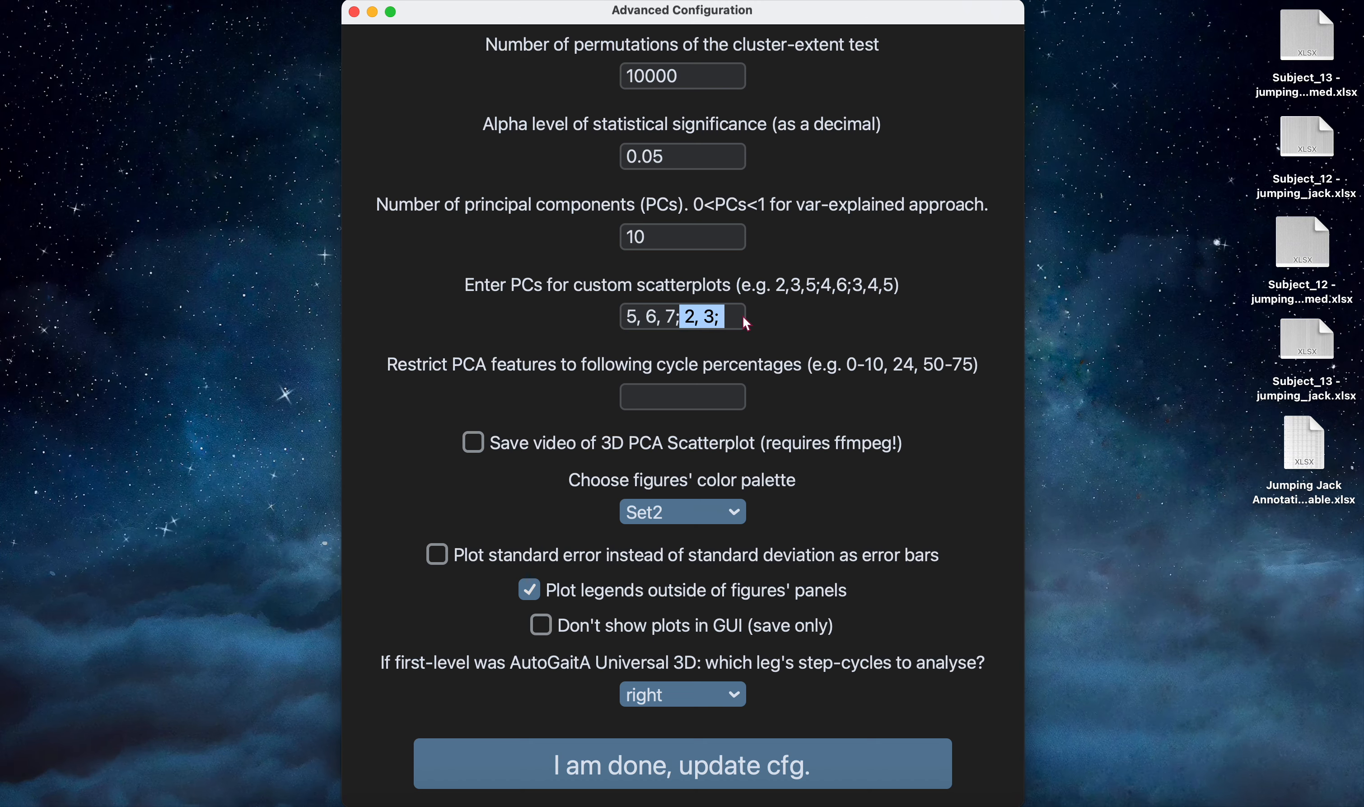
Restrict the PCA features to cycle percentages 0-50, 55, 90-100.
{"action": "left_click", "coordinate": [713, 403]}
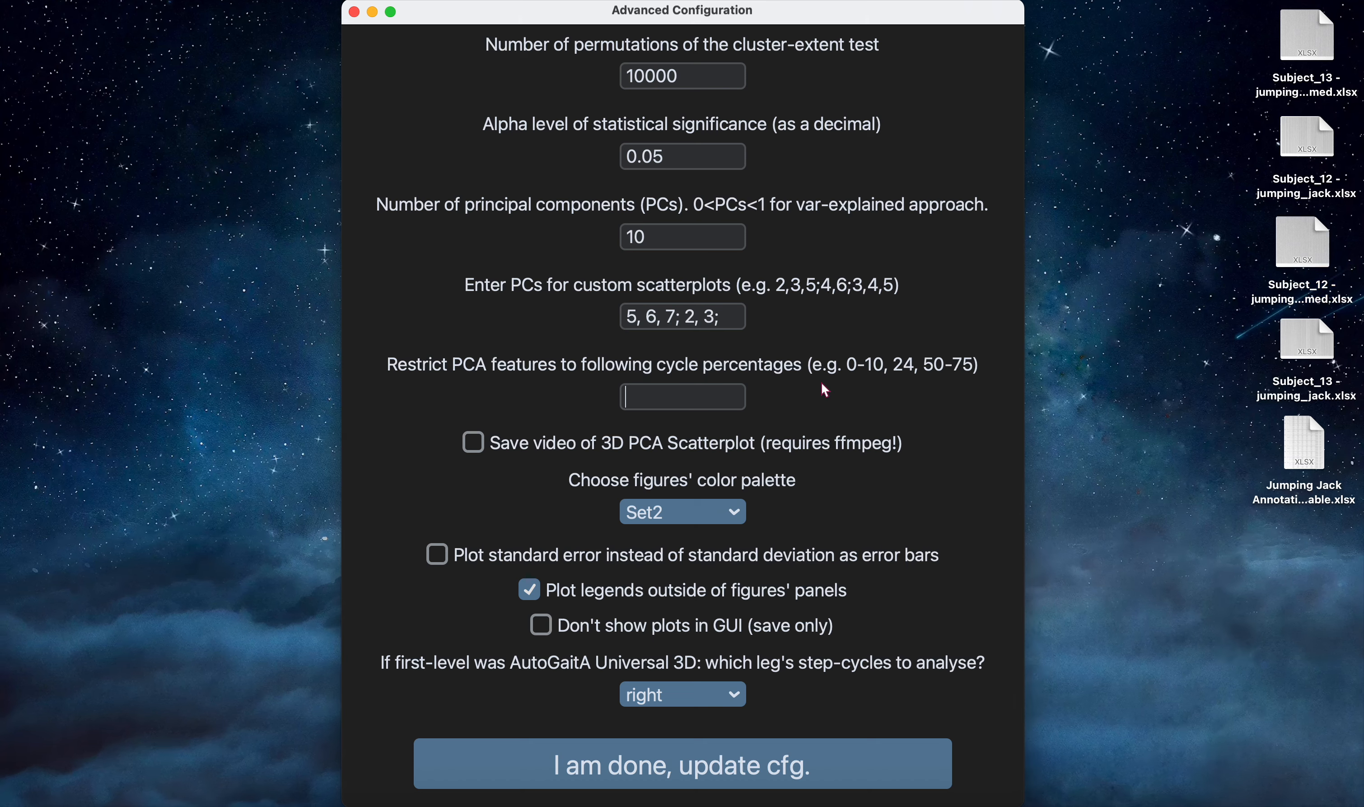
{"action": "type", "text": "0-50"}
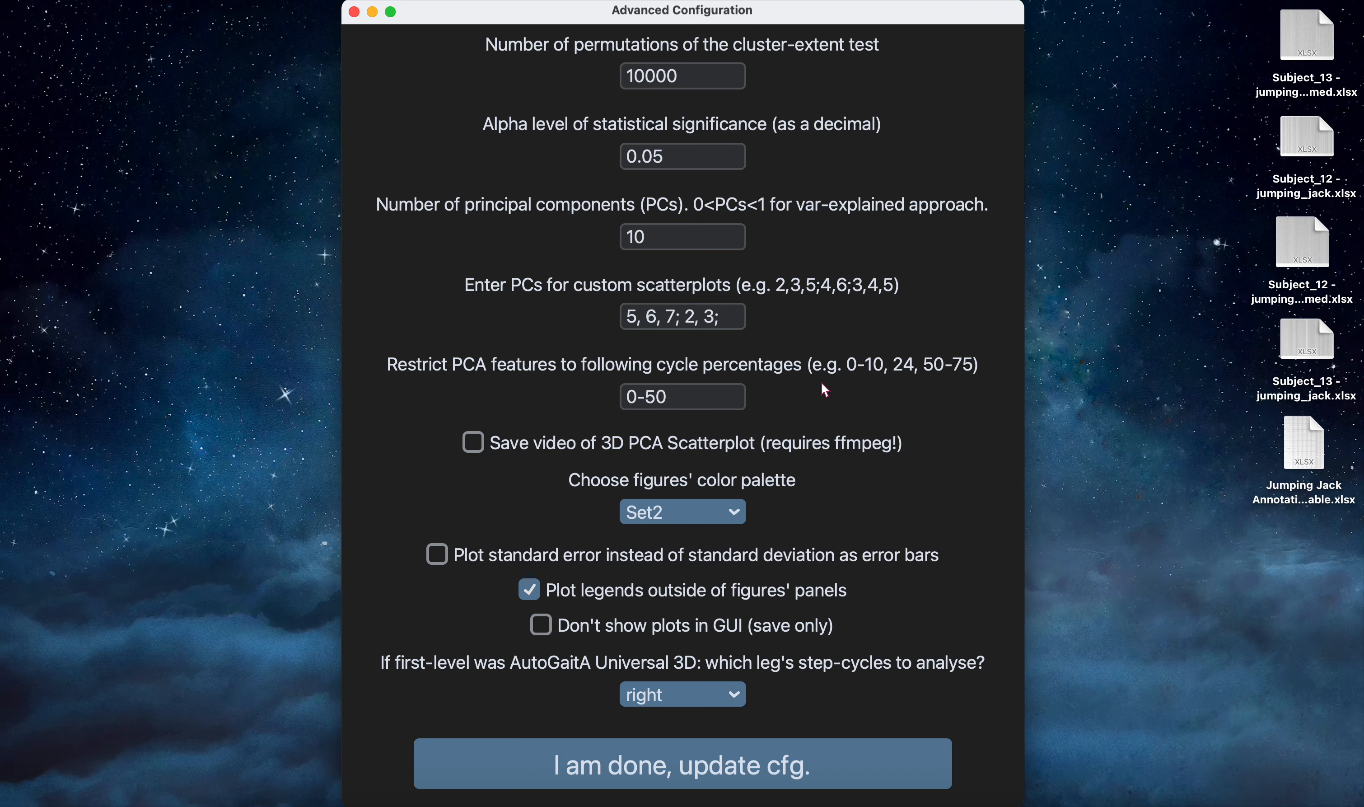
{"action": "type", "text": "90-100"}
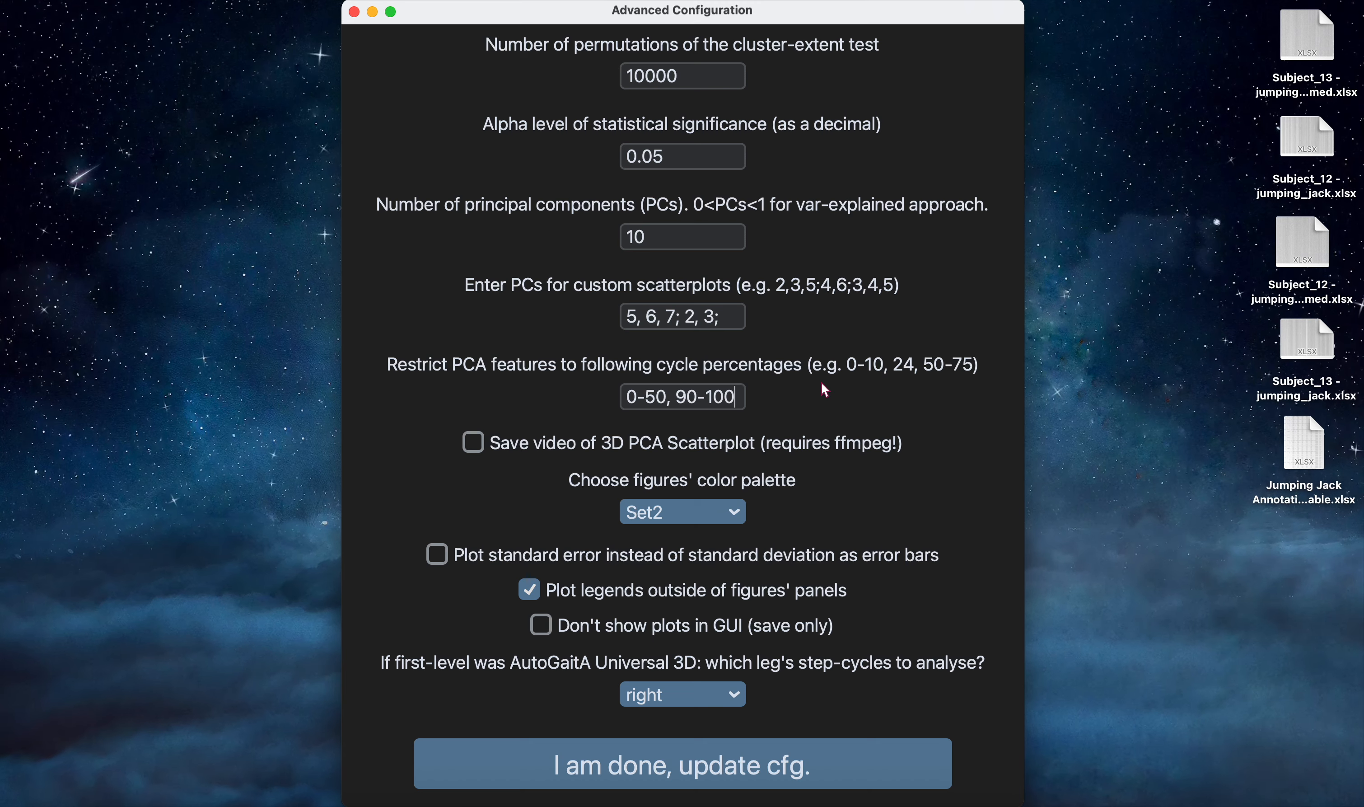
{"action": "key", "text": "Left"}
{"action": "key", "text": "Left"}
{"action": "key", "text": "Left"}
{"action": "key", "text": "Left"}
{"action": "key", "text": "Left"}
{"action": "type", "text": "55,"}
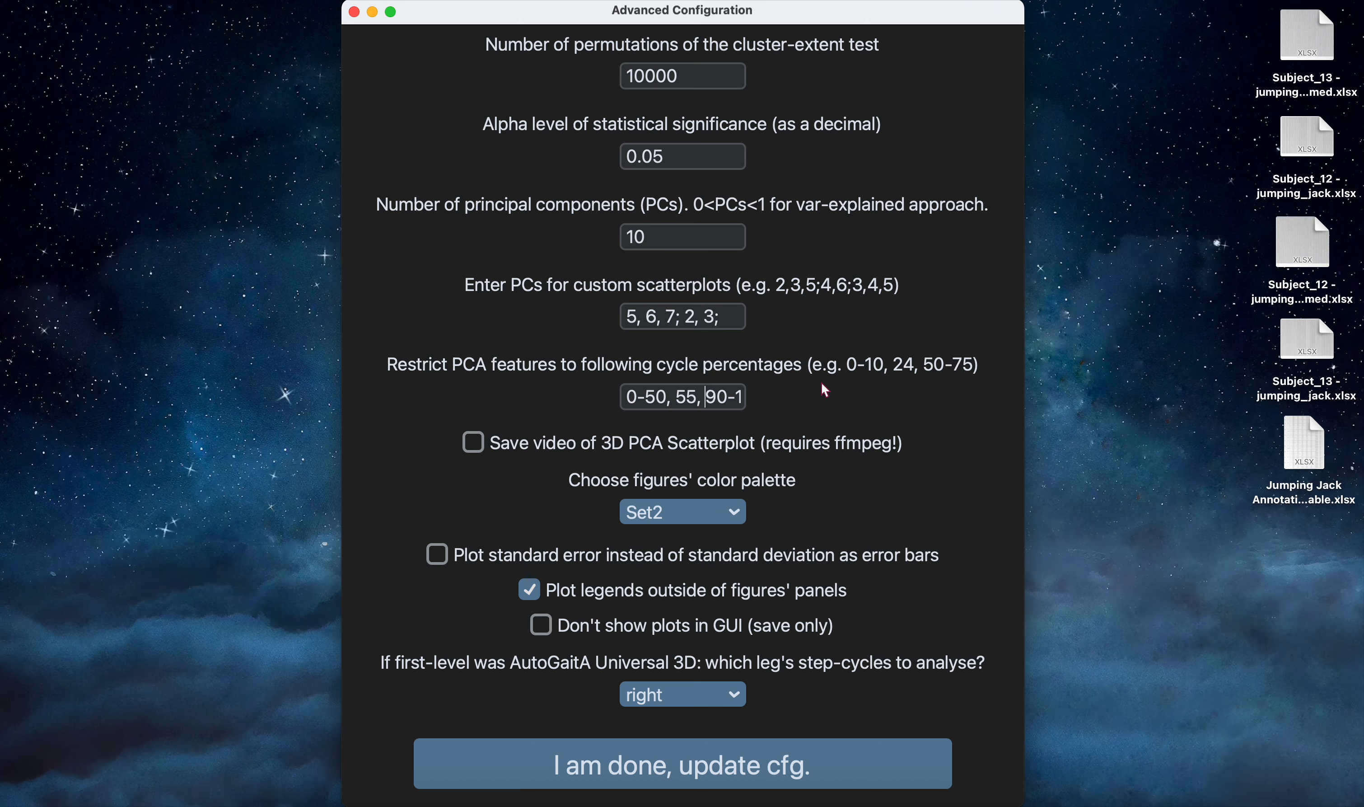
Clear the cycle-percentage restriction for the PCA features.
{"action": "key", "text": "Left"}
{"action": "key", "text": "Left"}
{"action": "key", "text": "Left"}
{"action": "key", "text": "Left"}
{"action": "key", "text": "Left"}
{"action": "key", "text": "Left"}
{"action": "key", "text": "BackSpace"}
{"action": "key", "text": "BackSpace"}
{"action": "key", "text": "BackSpace"}
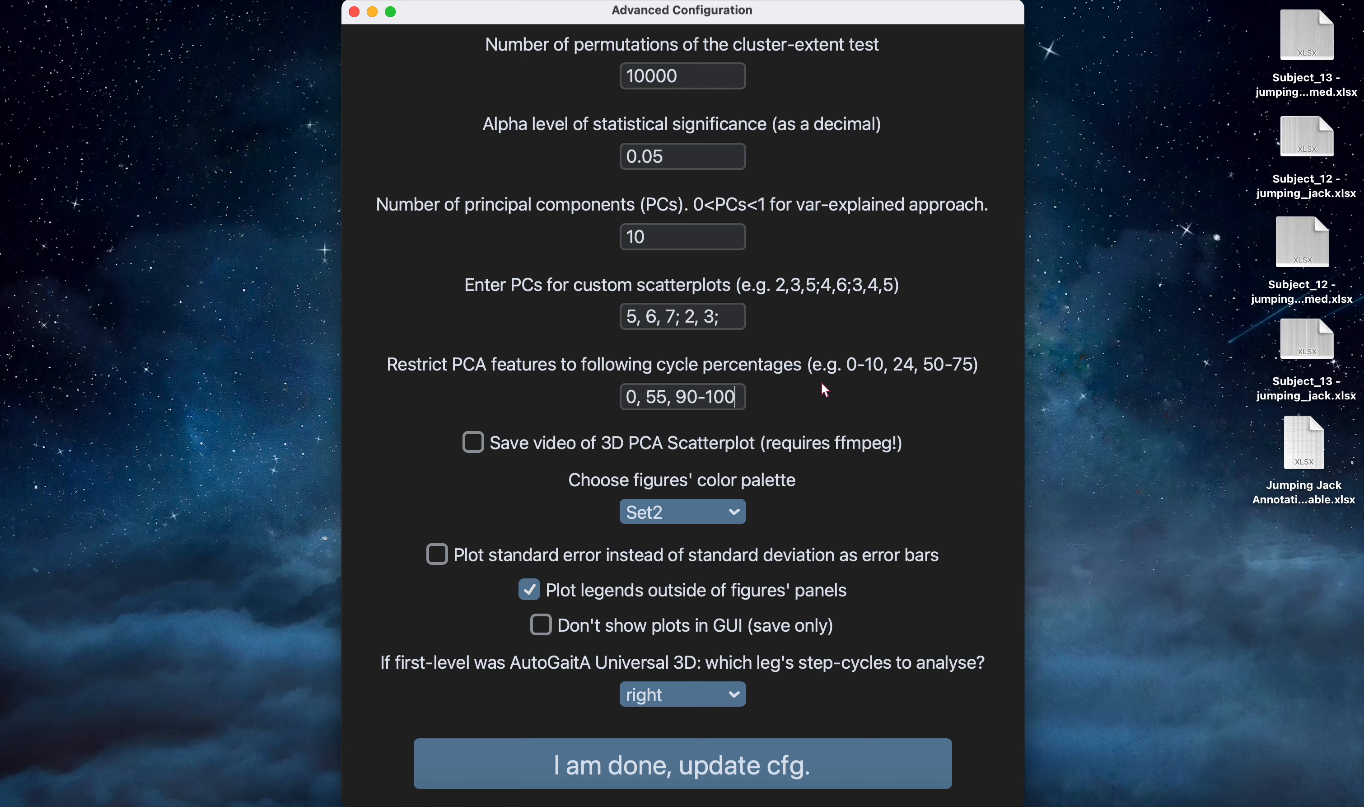
{"action": "key", "text": "alt+shift+Left"}
{"action": "key", "text": "alt+shift+Left"}
{"action": "key", "text": "alt+shift+Left"}
{"action": "key", "text": "alt+shift+Left"}
{"action": "key", "text": "alt+shift+Left"}
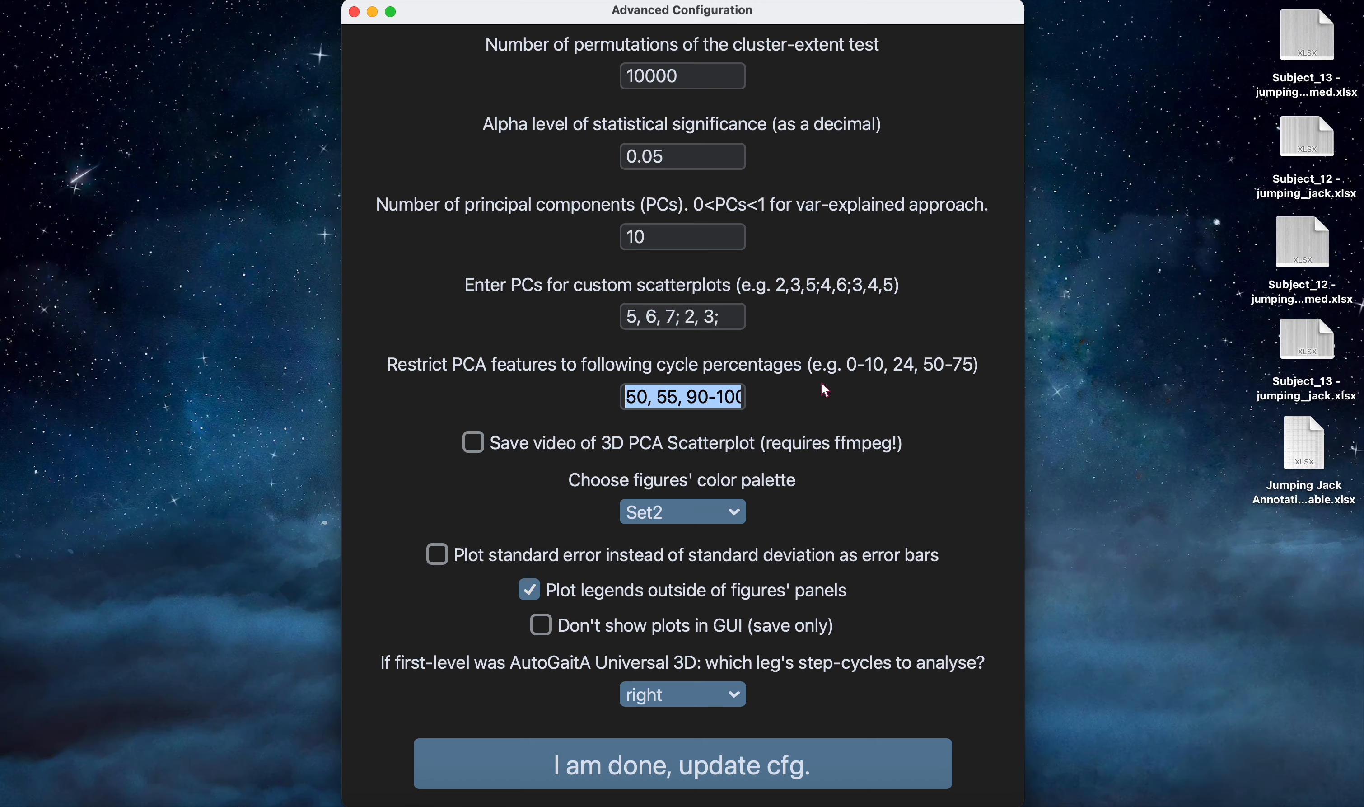
{"action": "key", "text": "BackSpace"}
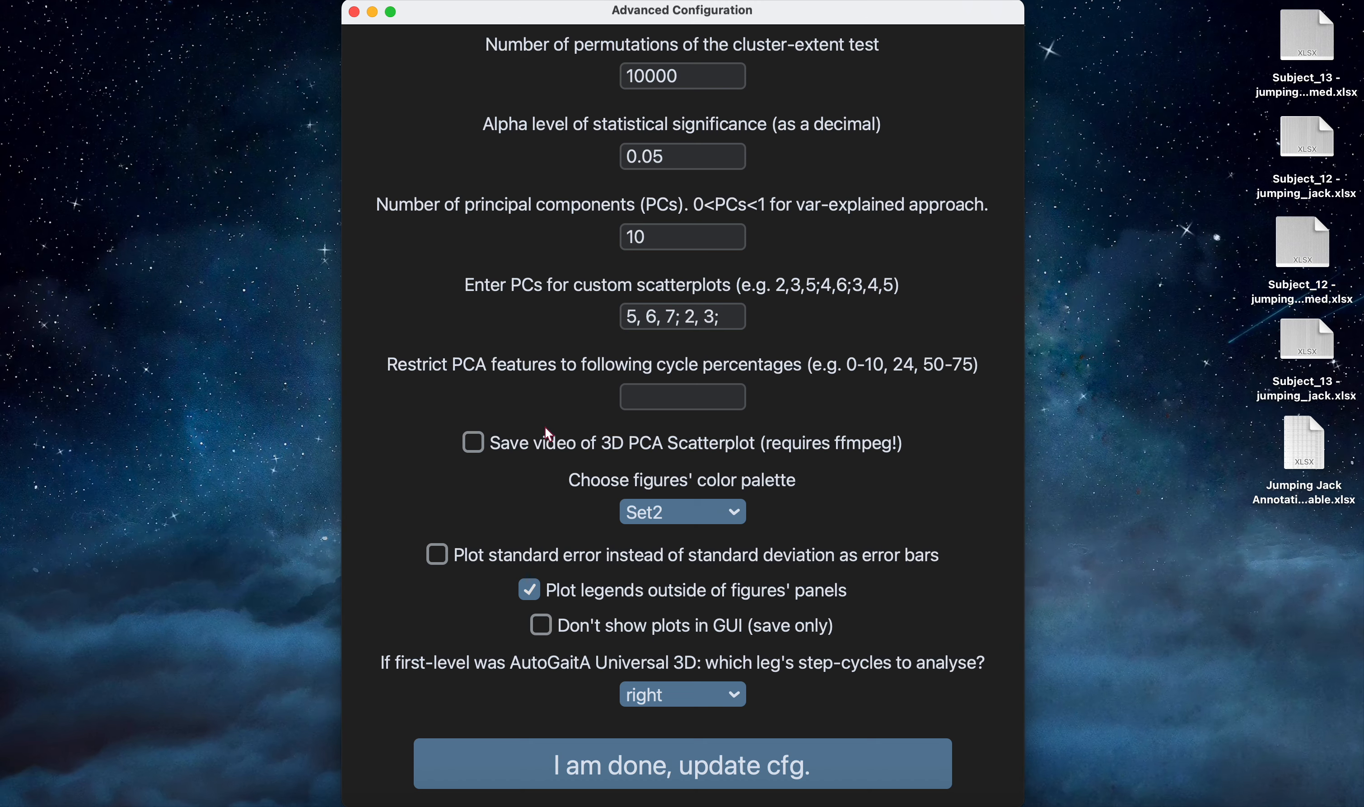
Examine the options for saving the 3D PCA video, the figures' color palette, hiding plots in the GUI, and the leg to analyse.
{"action": "left_click", "coordinate": [555, 441]}
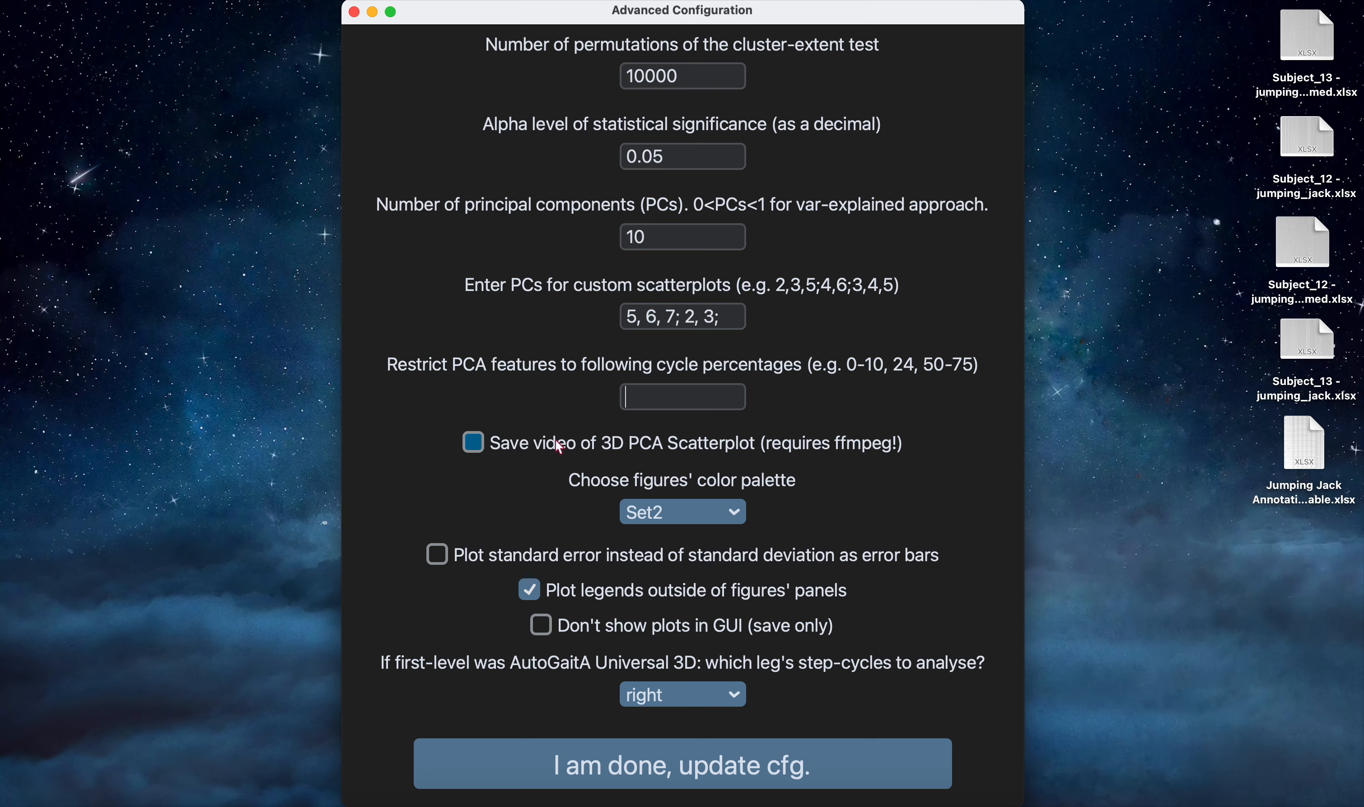
{"action": "left_click", "coordinate": [671, 447]}
{"action": "left_click", "coordinate": [850, 450]}
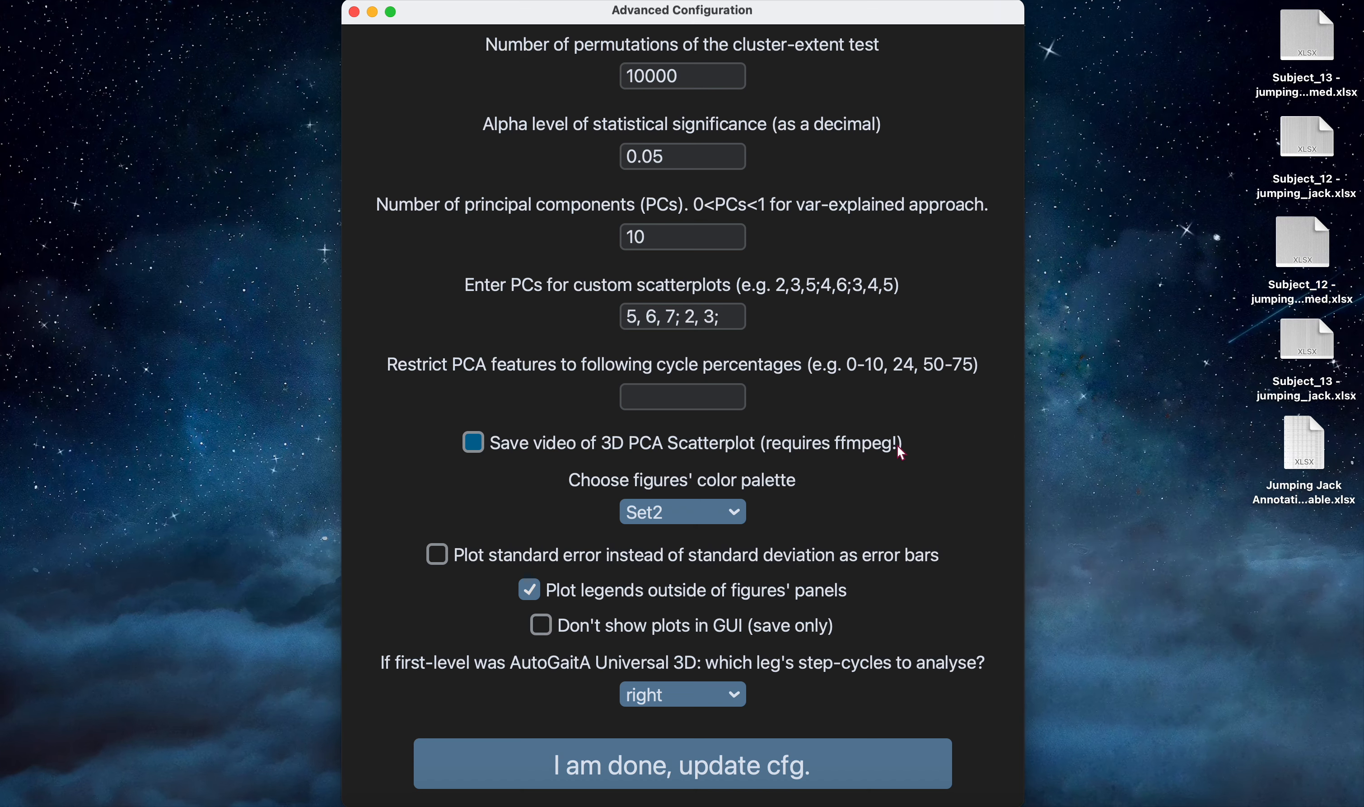
{"action": "left_click", "coordinate": [714, 519]}
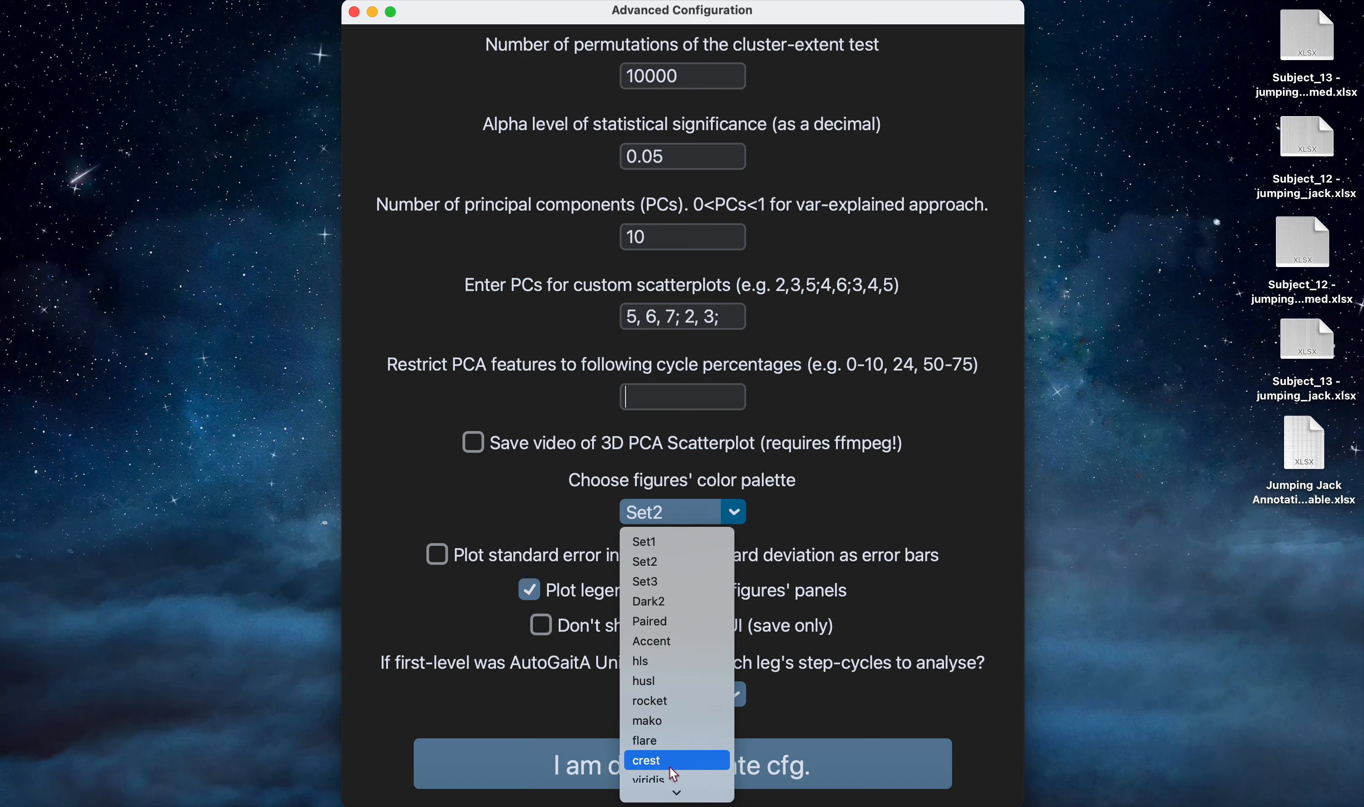
{"action": "scroll", "coordinate": [684, 475], "scroll_direction": "down", "scroll_amount": 3}
{"action": "left_click", "coordinate": [787, 521]}
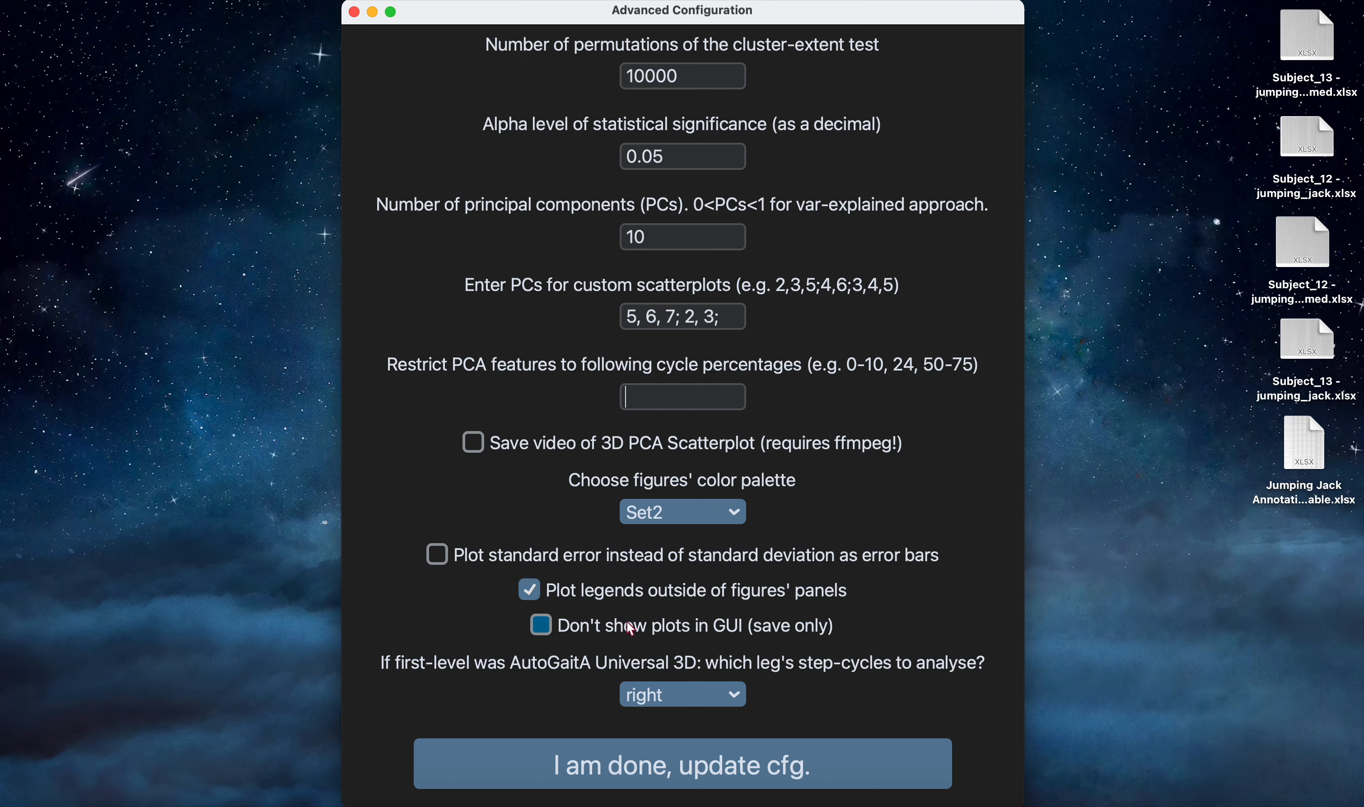
{"action": "left_click", "coordinate": [542, 626]}
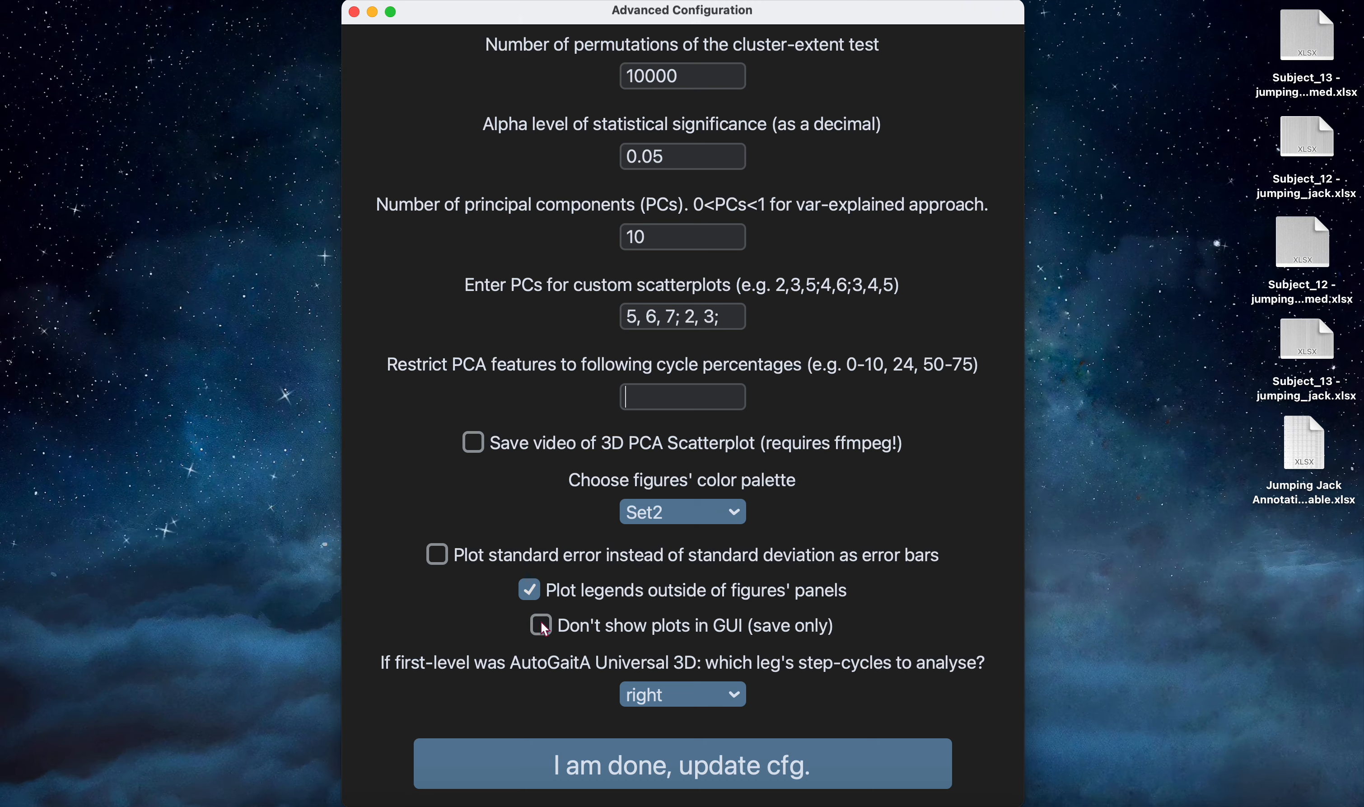
{"action": "left_click", "coordinate": [542, 625]}
{"action": "left_click", "coordinate": [739, 698]}
{"action": "left_click", "coordinate": [839, 680]}
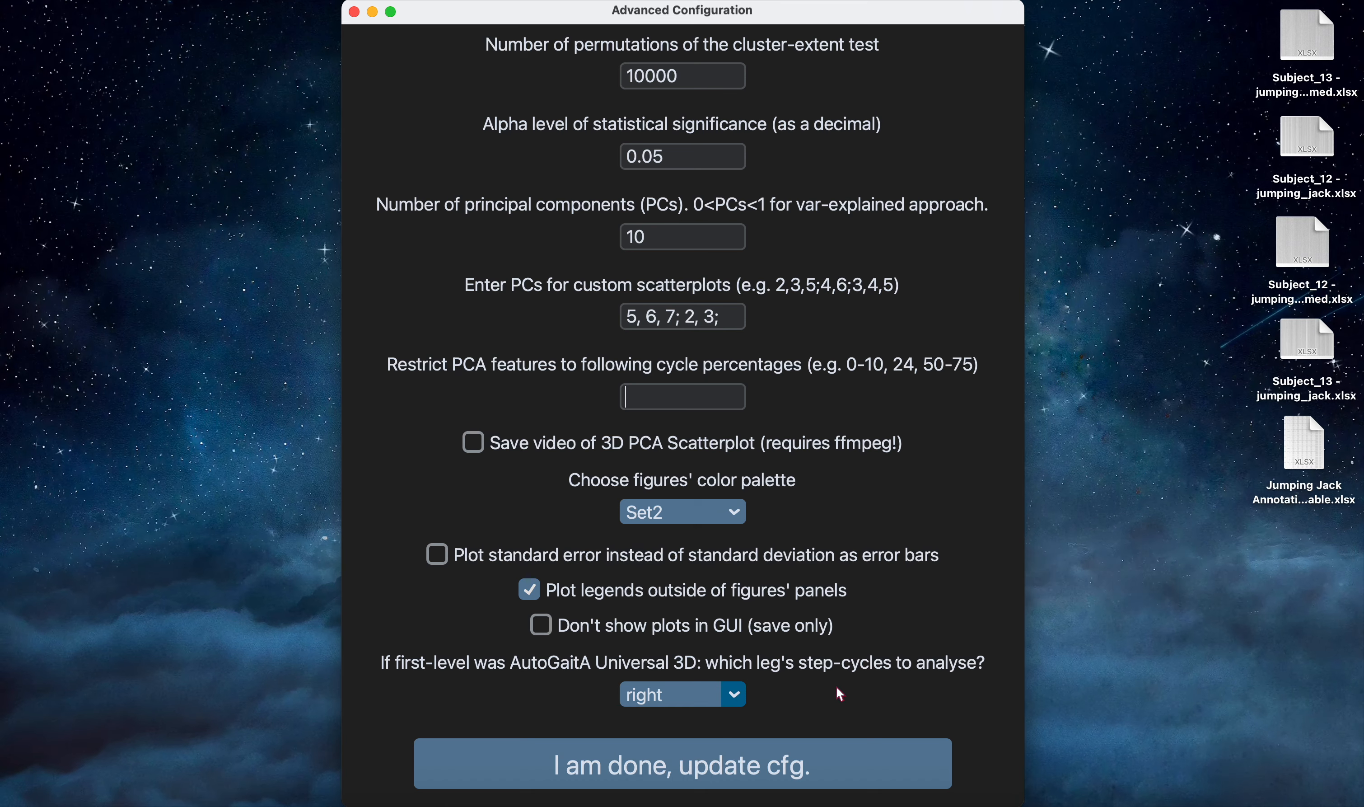
Apply the advanced configuration and submit the preselected Statistics and PCA features for analysis.
{"action": "left_click", "coordinate": [826, 765]}
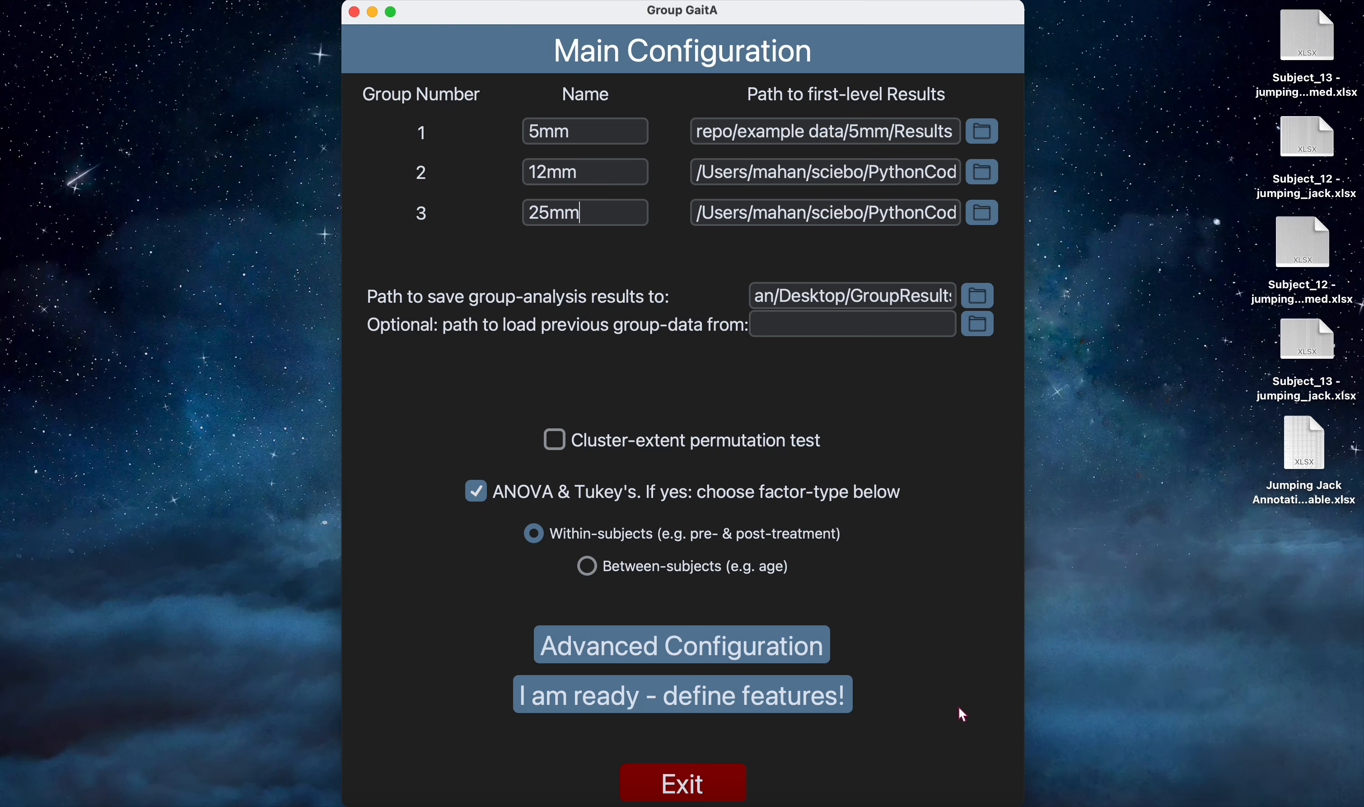
{"action": "left_click", "coordinate": [821, 704]}
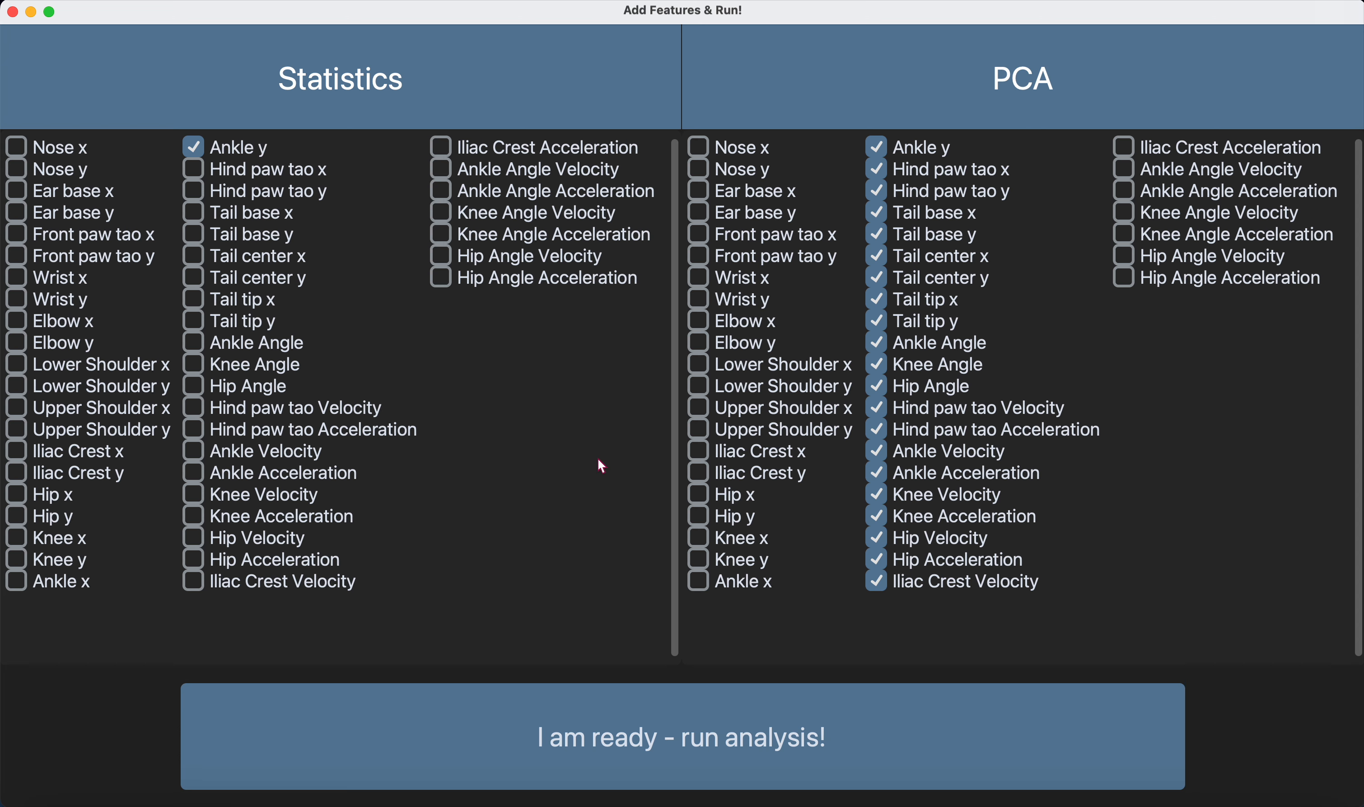
{"action": "left_click", "coordinate": [726, 718]}
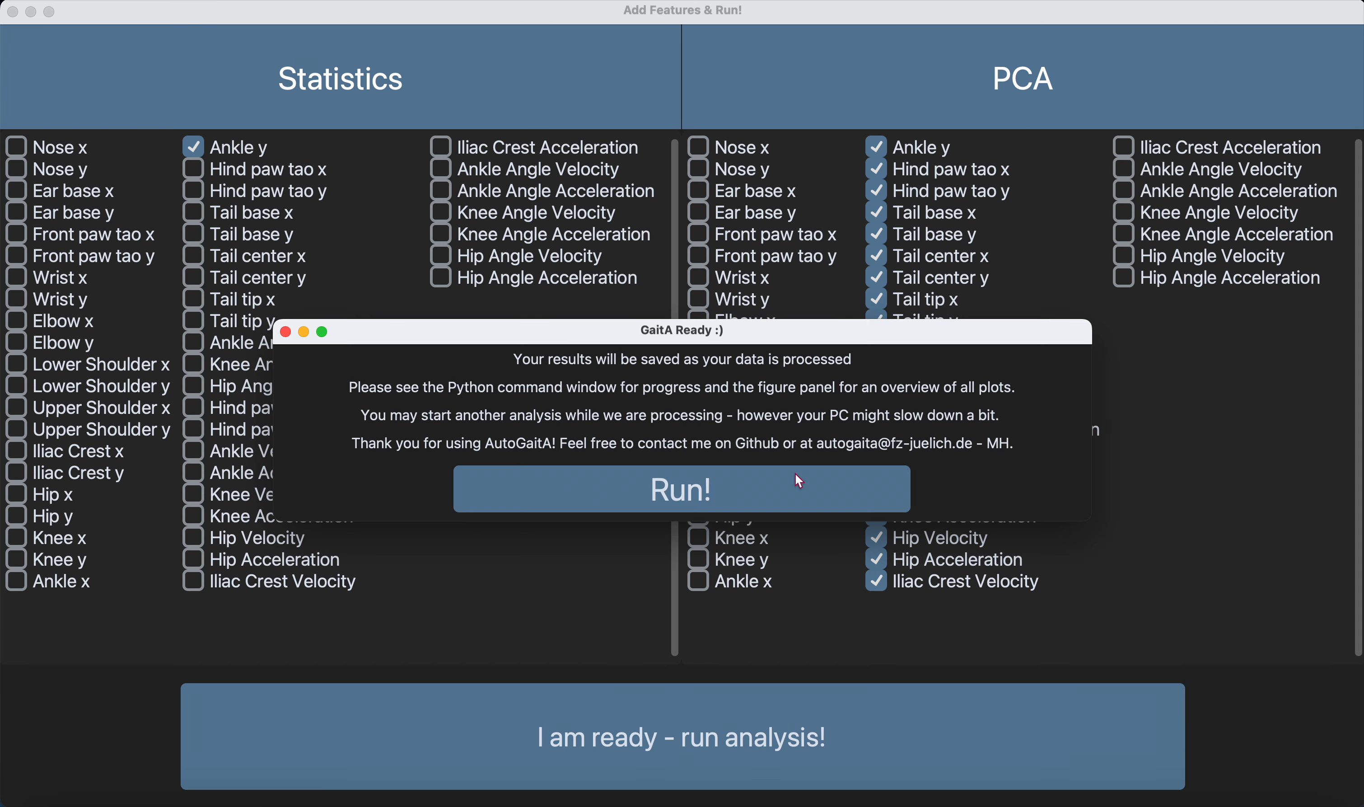